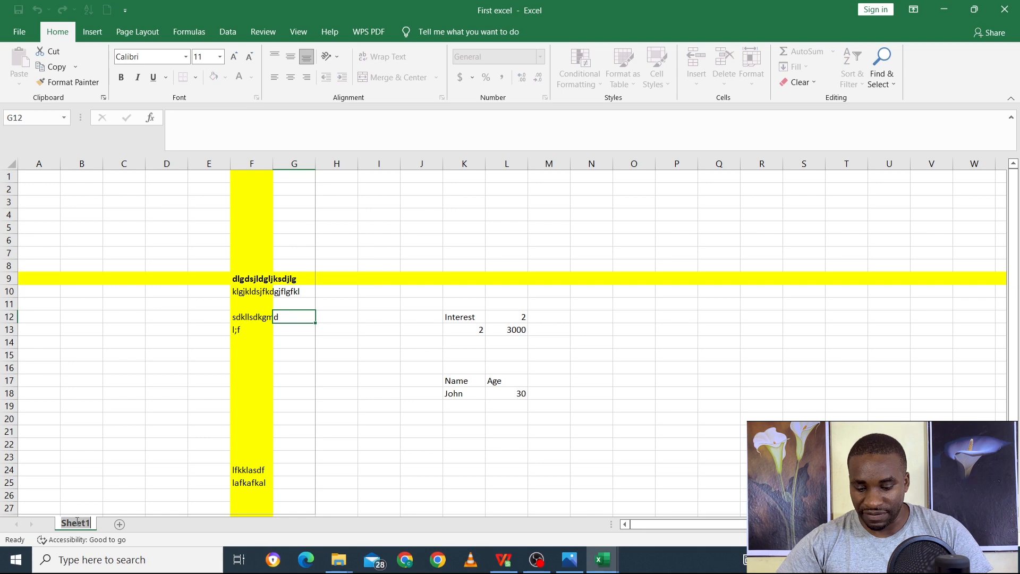
# Step: Rename the first worksheet "interface" and add a new worksheet named "Data entry"
pyautogui.write('interface')
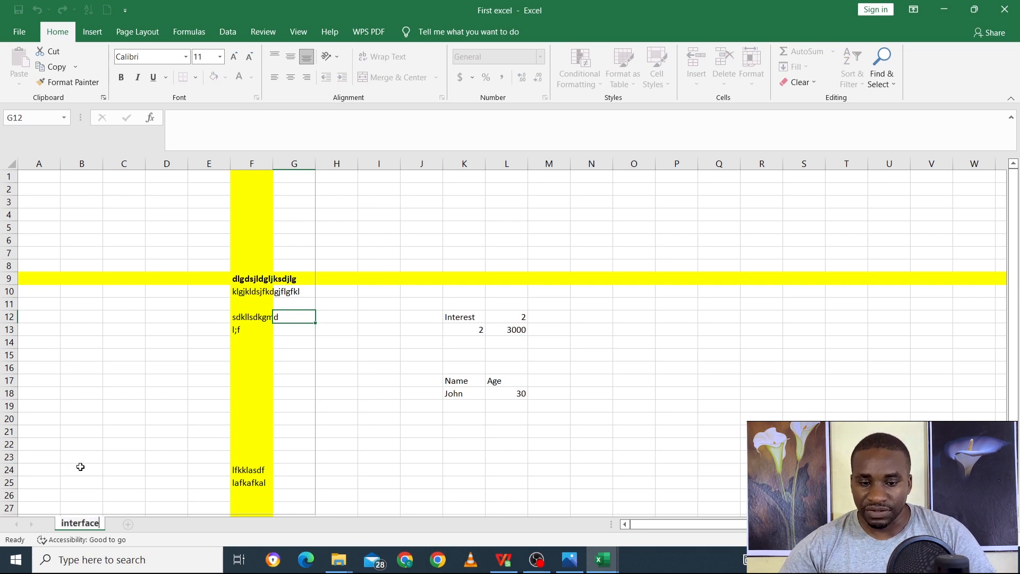
pyautogui.press('Return')
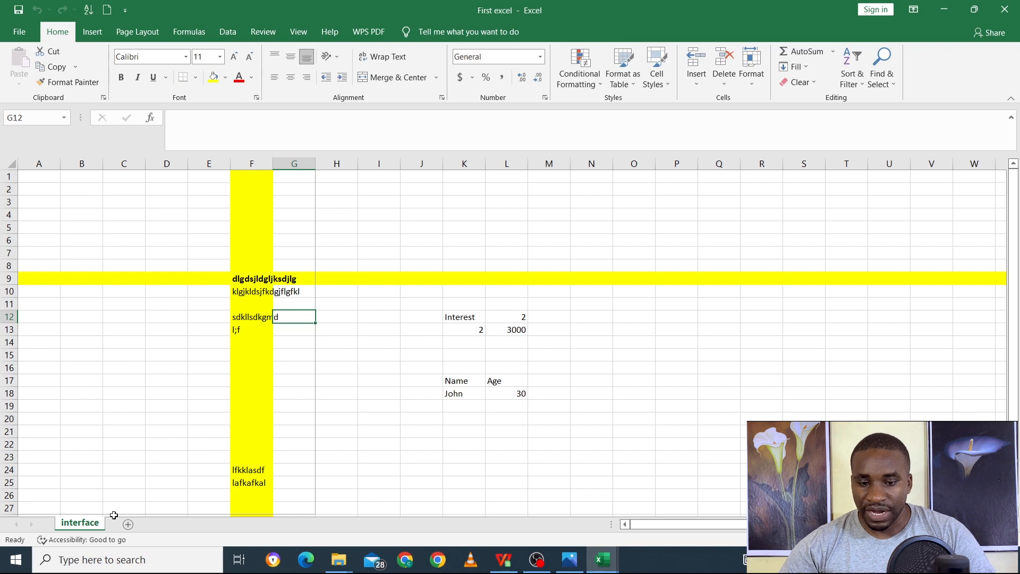
pyautogui.click(128, 524)
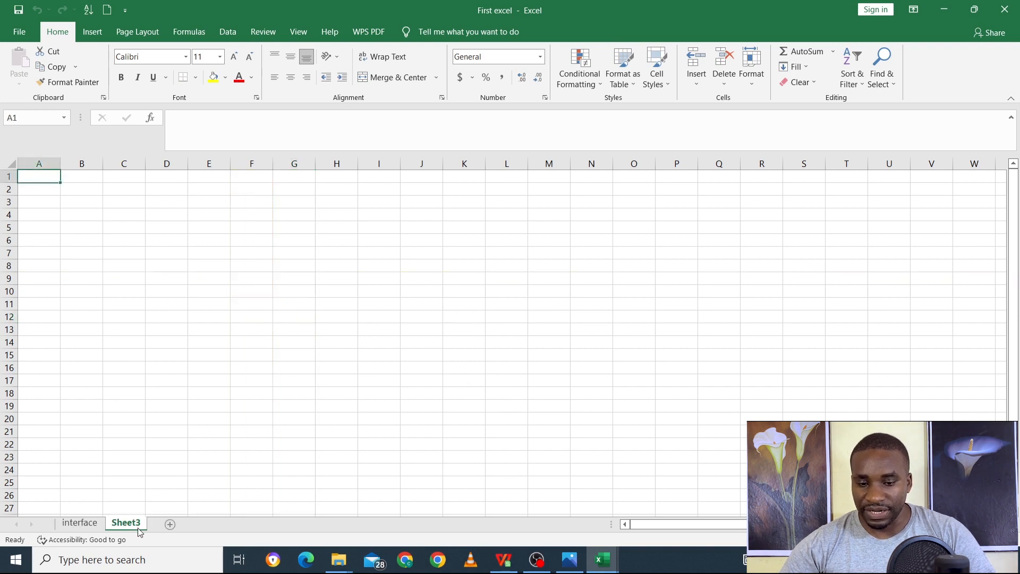
pyautogui.doubleClick(134, 524)
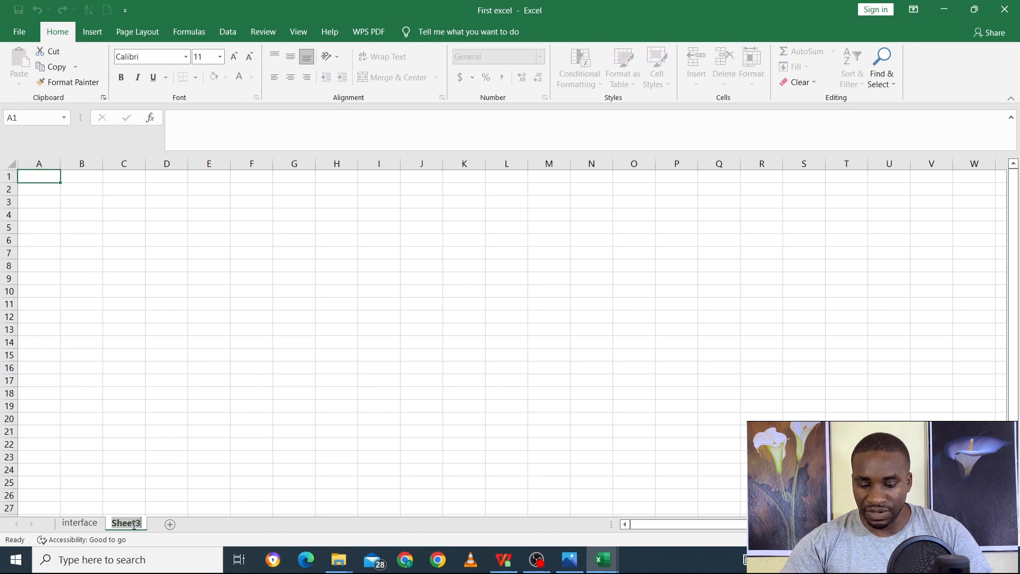
pyautogui.write('Data ent')
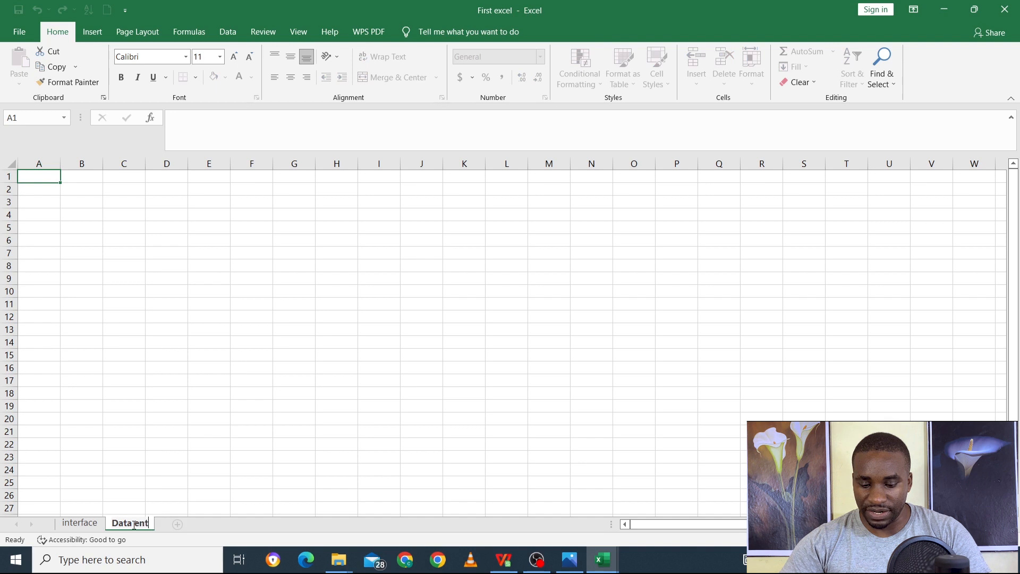
pyautogui.write('ry')
pyautogui.click(152, 354)
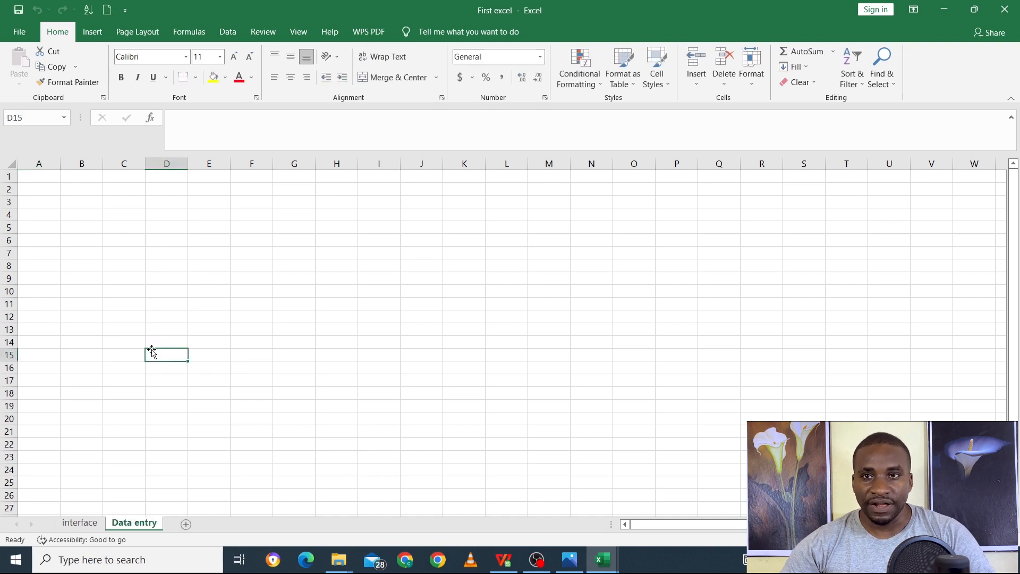
# Step: Enter the heading "Name" directly in cell A1 of the Data entry sheet
pyautogui.click(42, 176)
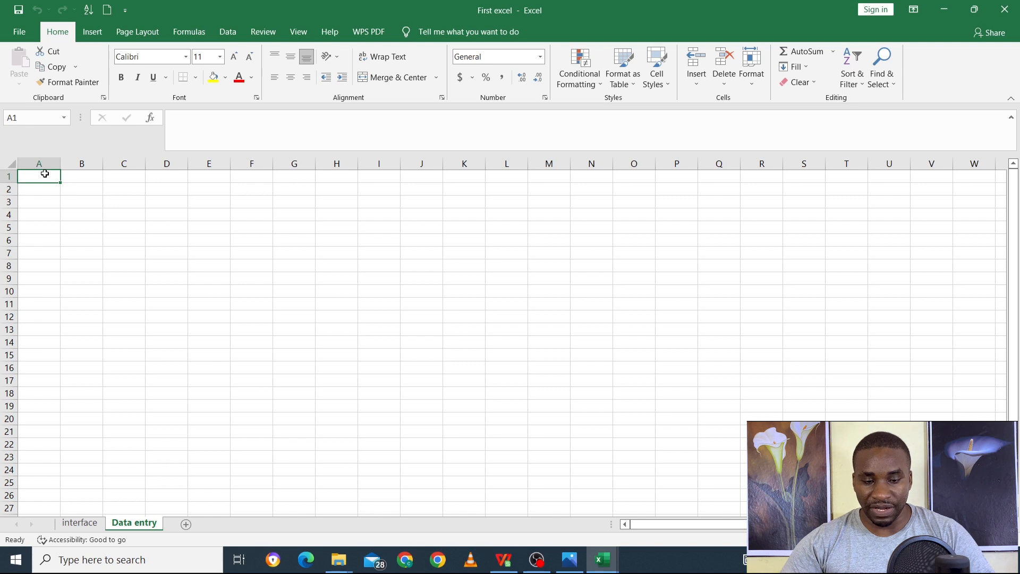
pyautogui.write('N')
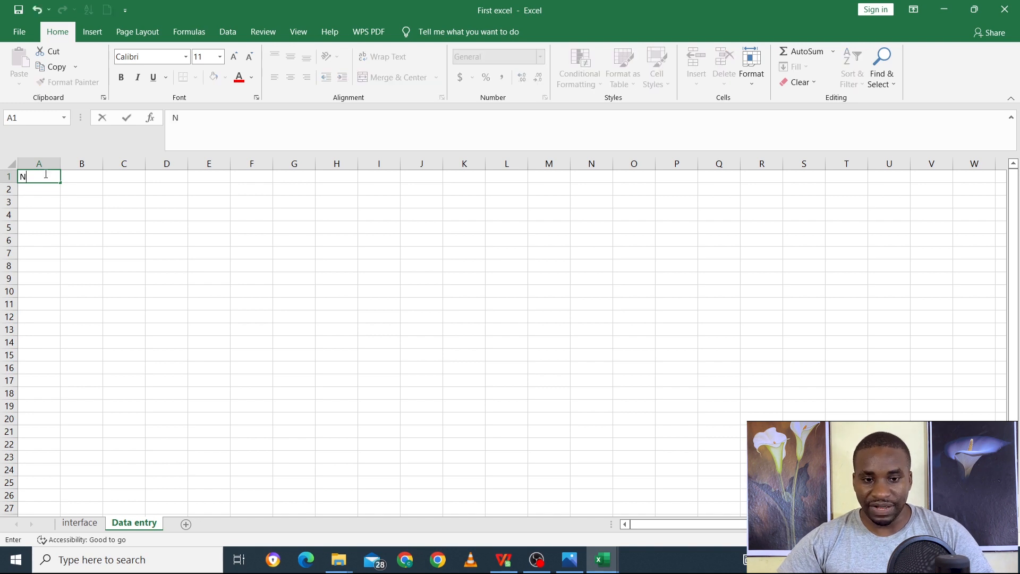
pyautogui.write('ame')
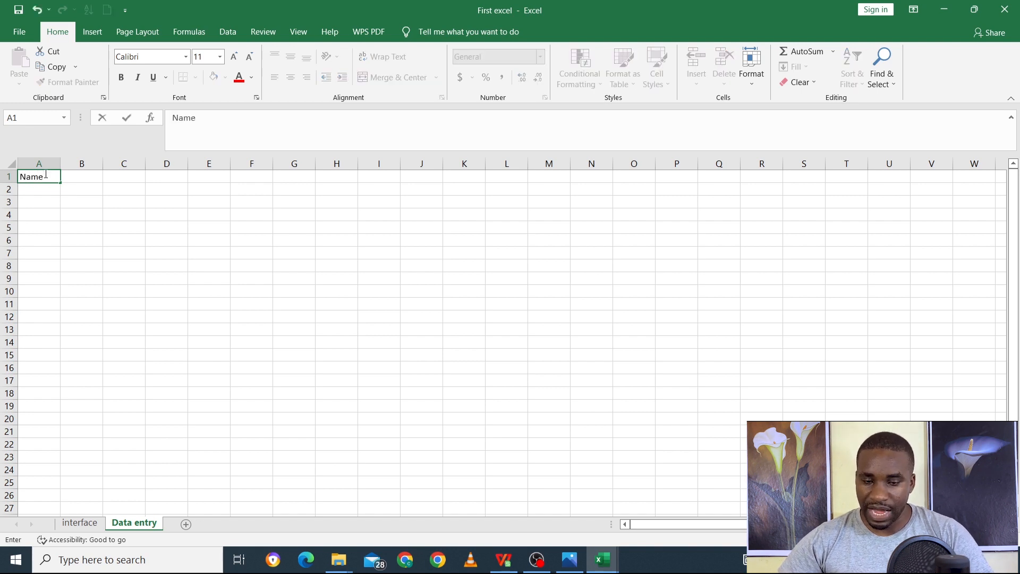
pyautogui.press('Return')
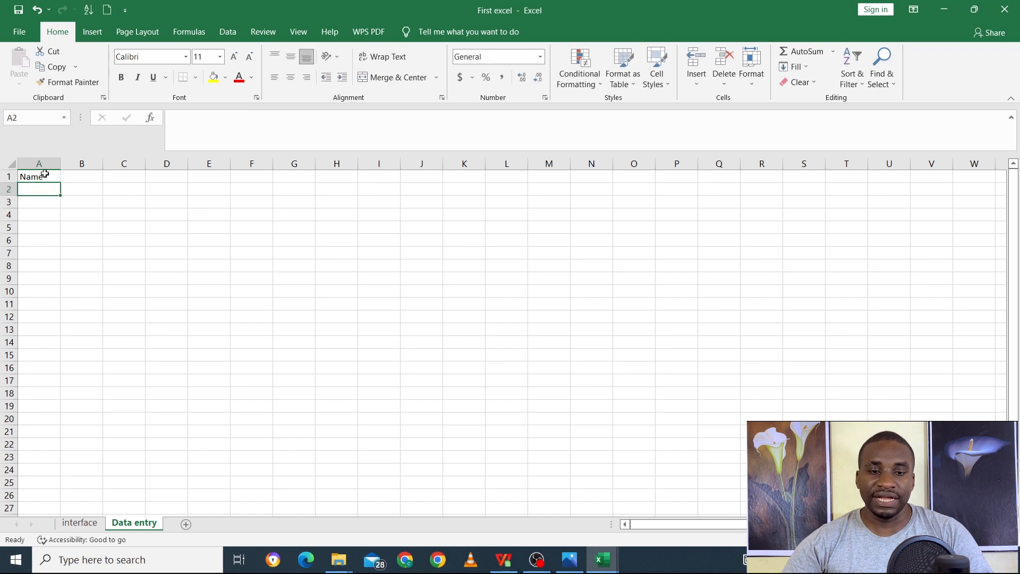
pyautogui.click(45, 175)
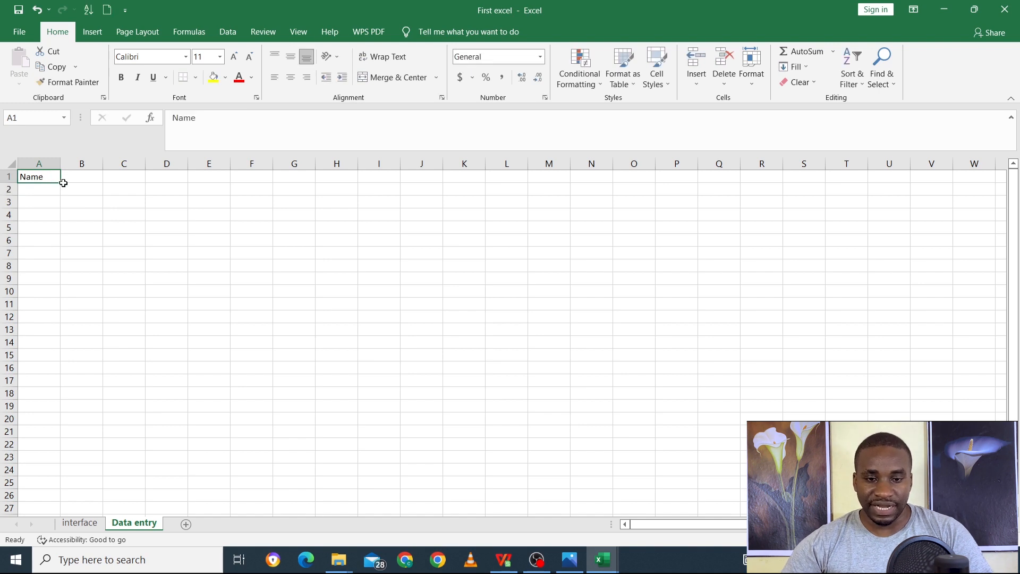
# Step: Enter "Name" in cell B1 using the formula bar
pyautogui.click(88, 179)
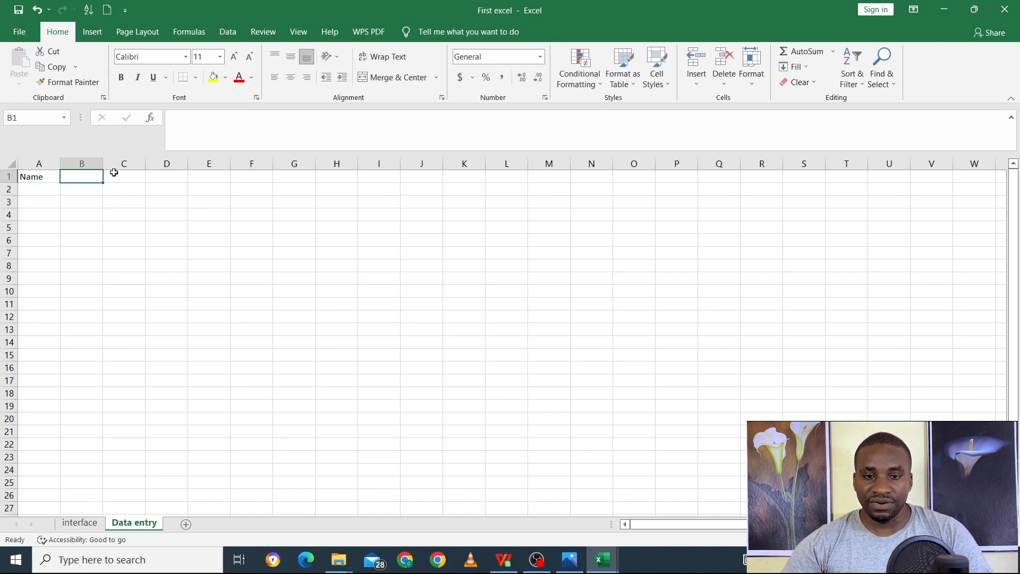
pyautogui.click(205, 128)
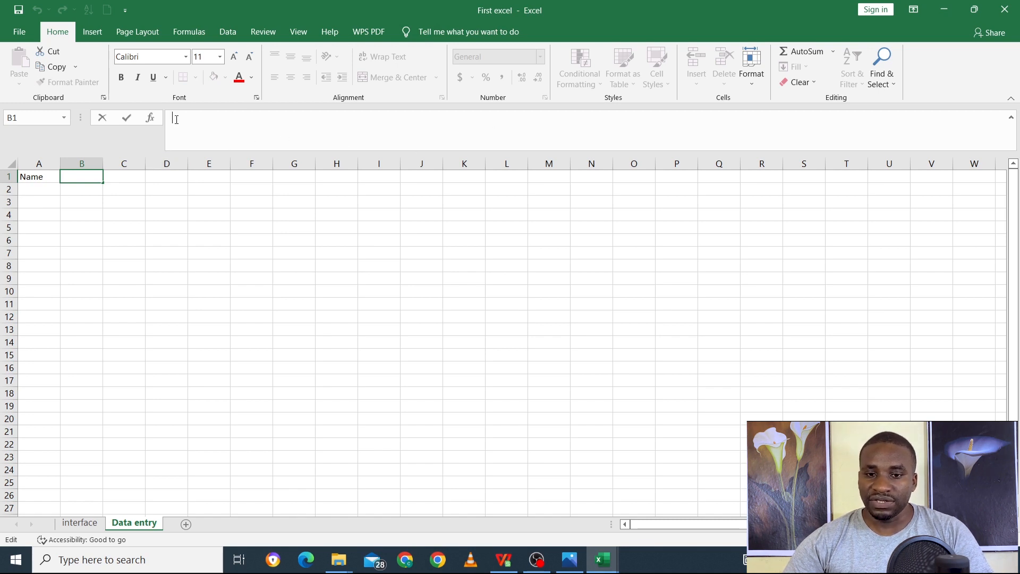
pyautogui.write('N')
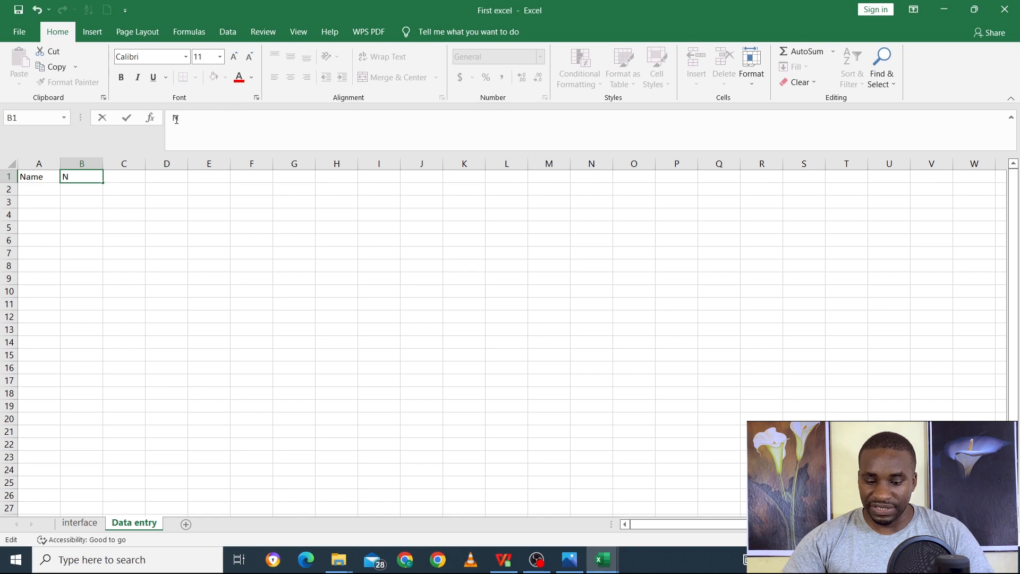
pyautogui.write('ame')
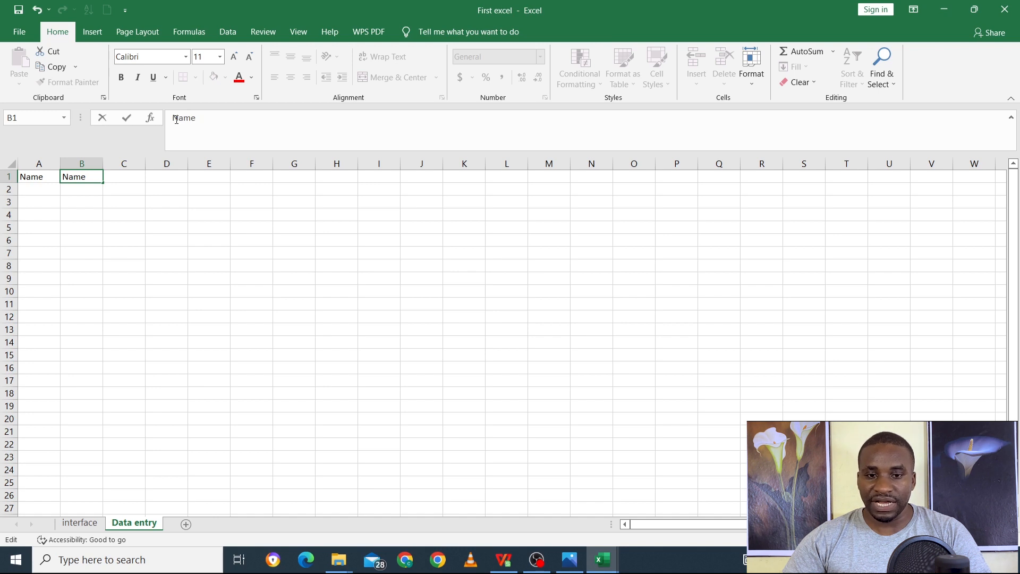
pyautogui.press('Return')
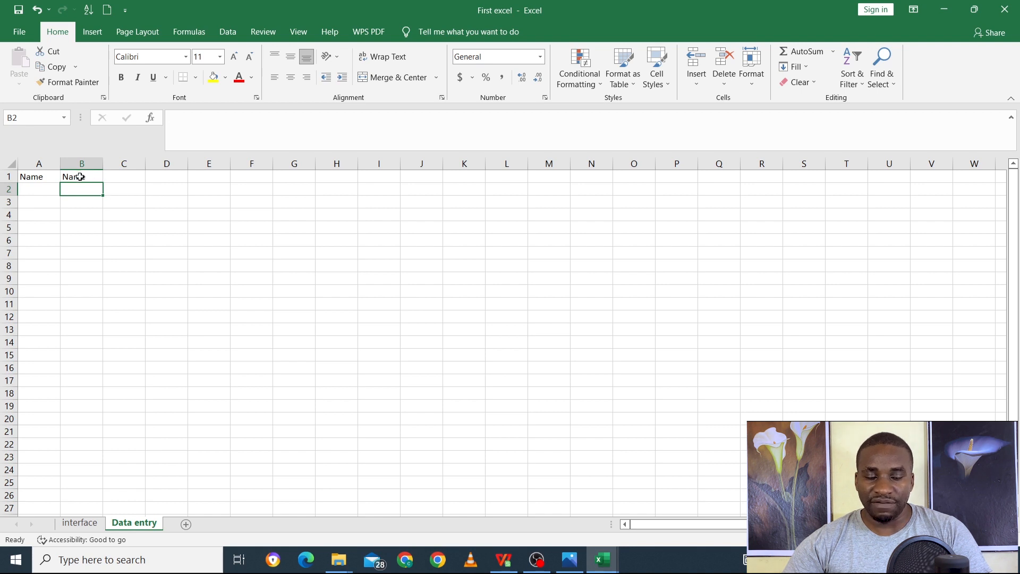
# Step: Copy the range A1:B1 and paste it at C1 so it fills C1:D1
pyautogui.click(43, 177)
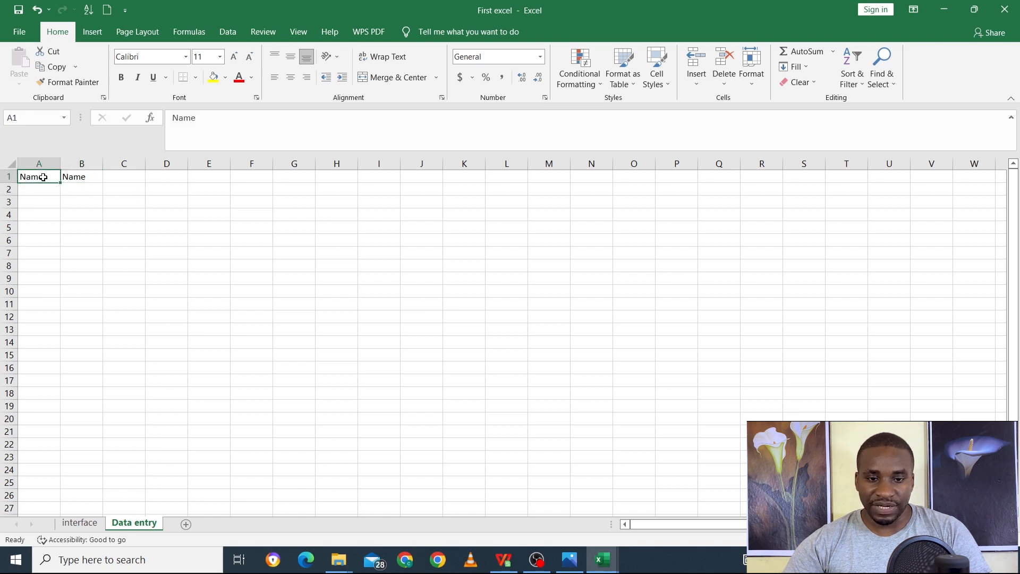
pyautogui.moveTo(43, 177); pyautogui.dragTo(65, 176)
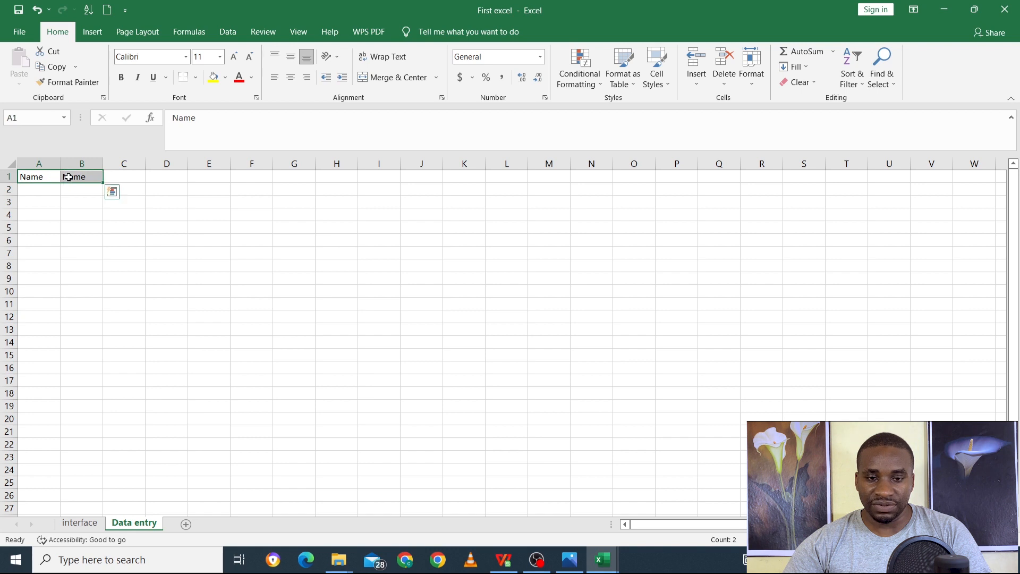
pyautogui.rightClick(69, 178)
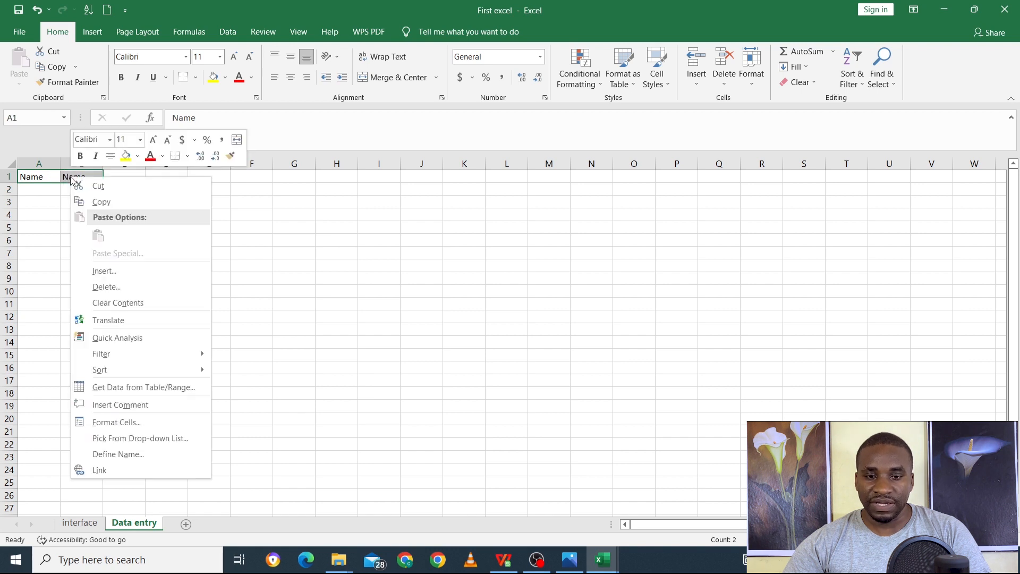
pyautogui.click(156, 199)
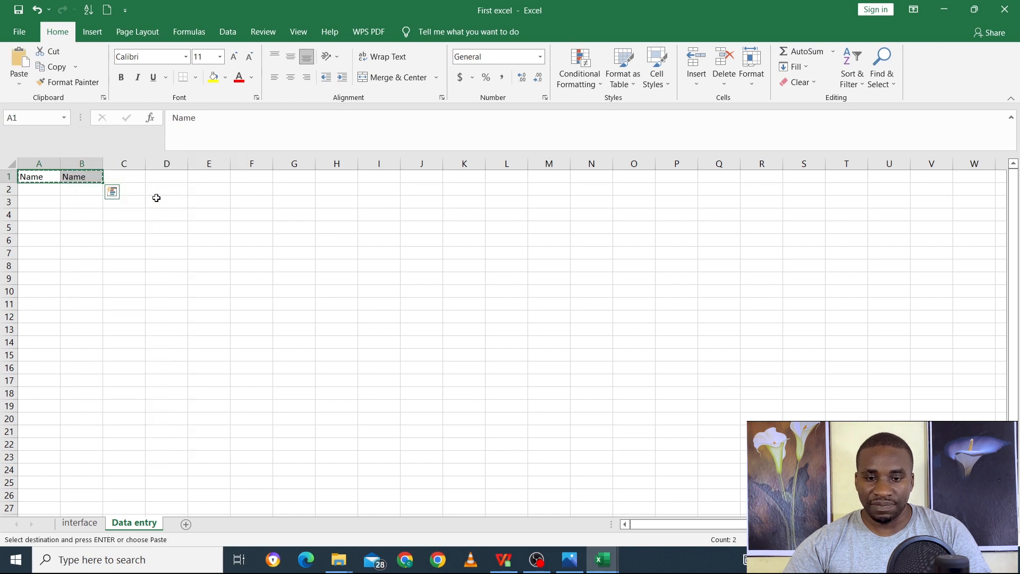
pyautogui.click(135, 177)
pyautogui.rightClick(133, 178)
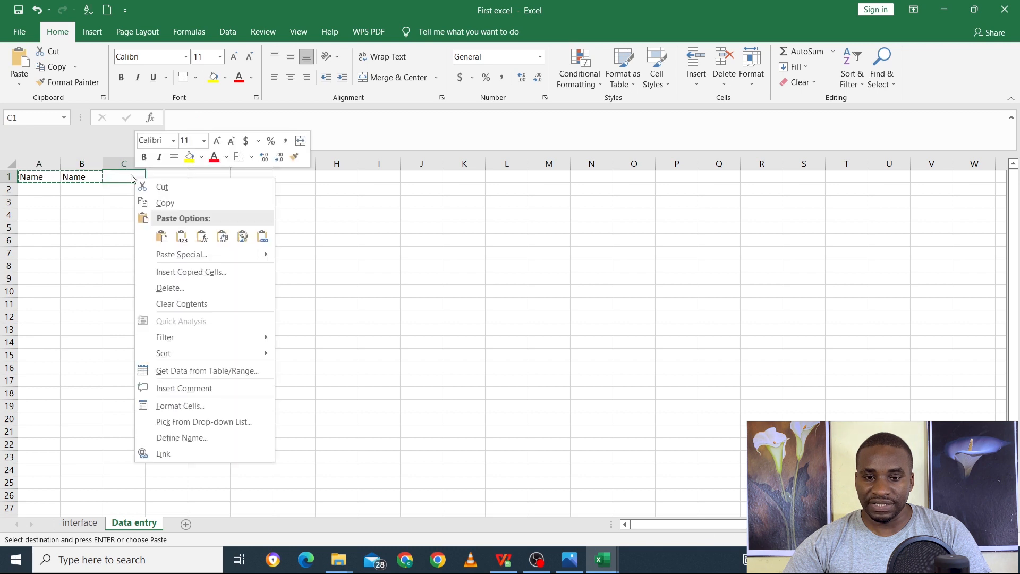
pyautogui.click(161, 240)
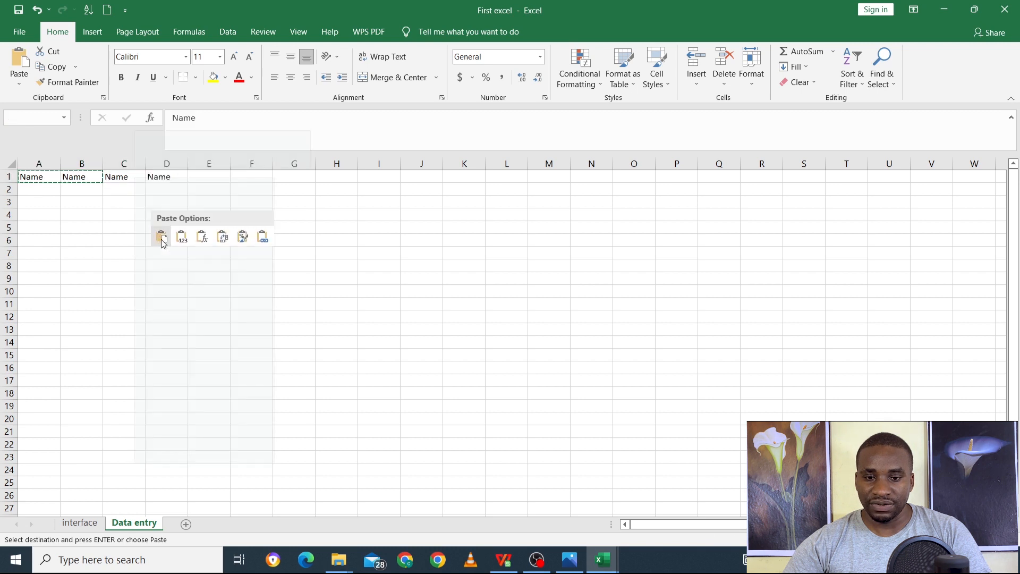
# Step: Try to fill the text in D1 down through cell D7, and undo the fill
pyautogui.click(170, 178)
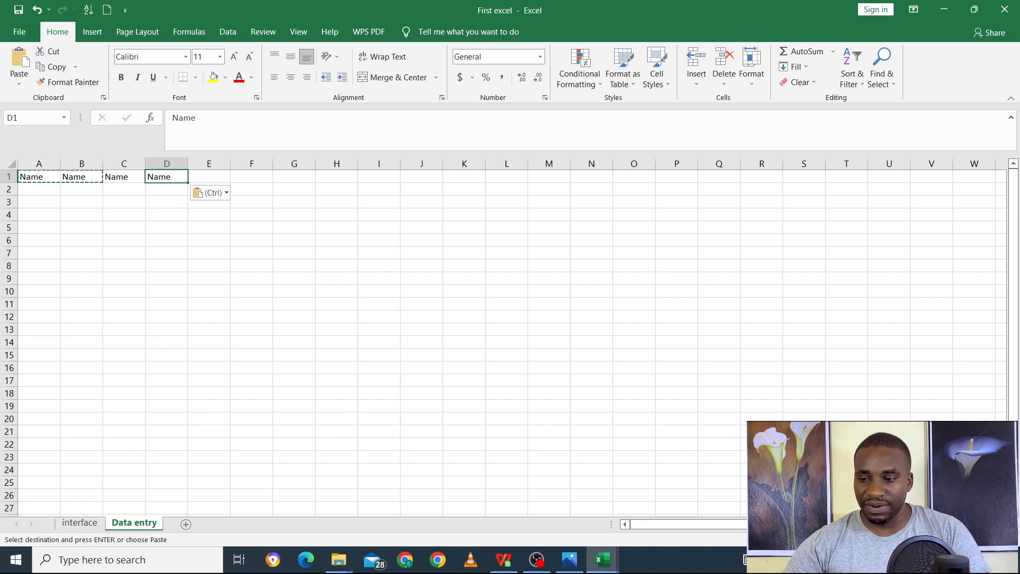
pyautogui.scroll(4, 505, 340)
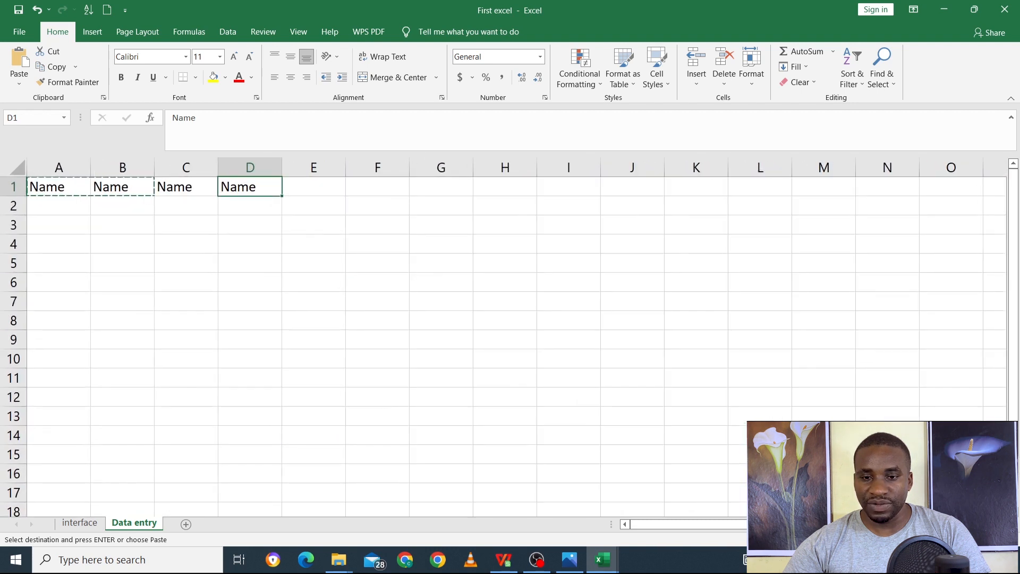
pyautogui.scroll(2, 441, 337)
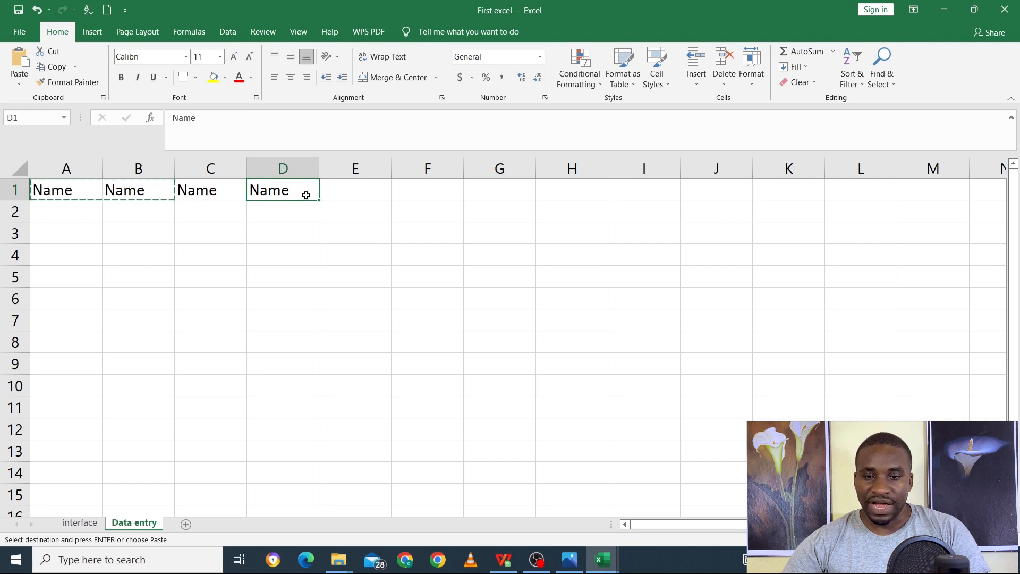
pyautogui.moveTo(320, 201); pyautogui.dragTo(323, 329)
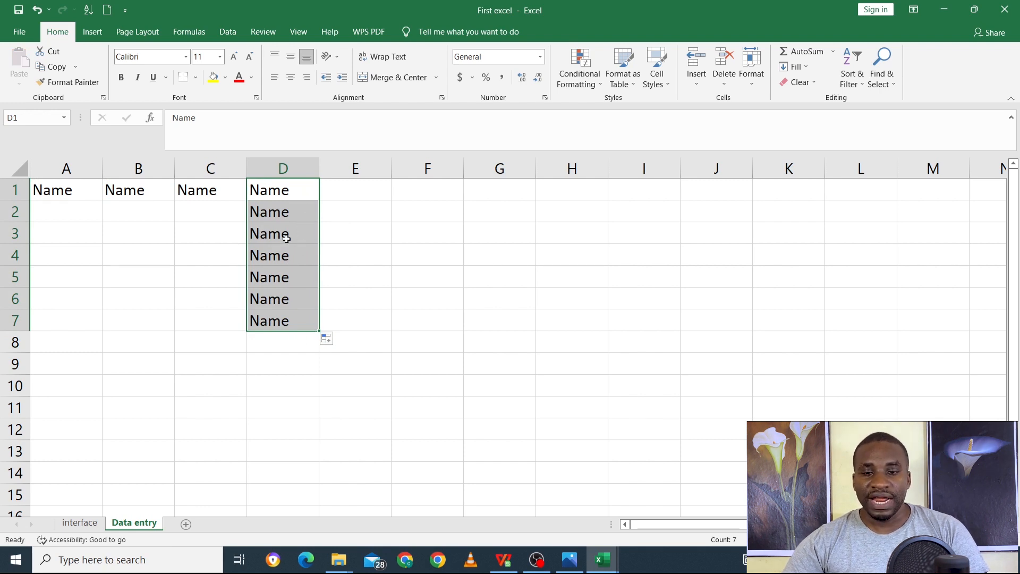
pyautogui.click(38, 13)
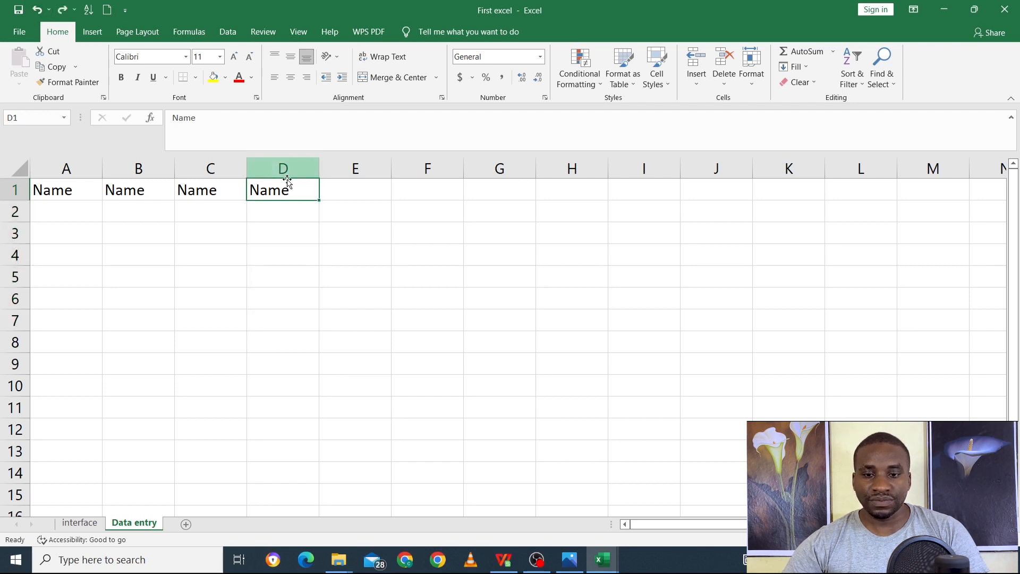
# Step: Fill the text in D1 down column D through cell D11 with the fill handle
pyautogui.moveTo(295, 191); pyautogui.dragTo(294, 287)
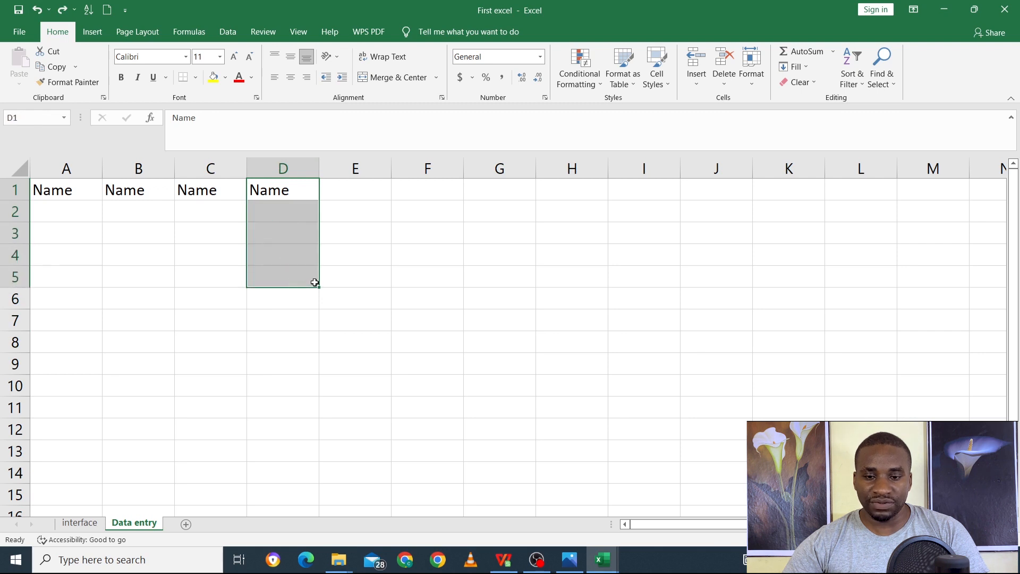
pyautogui.click(305, 320)
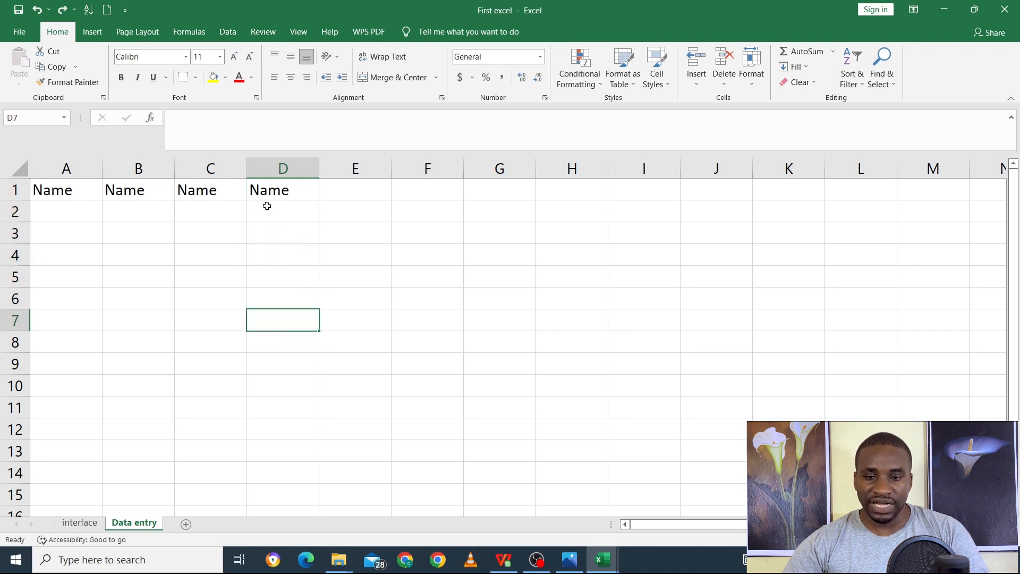
pyautogui.moveTo(296, 191)
pyautogui.mouseDown()
pyautogui.moveTo(294, 252)
pyautogui.moveTo(290, 190)
pyautogui.mouseUp()
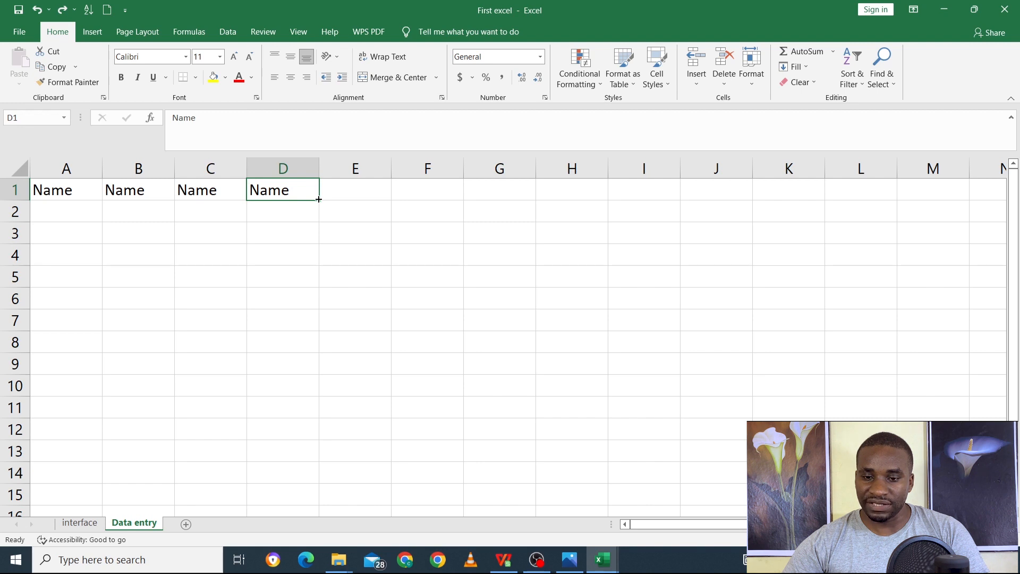
pyautogui.moveTo(319, 200); pyautogui.dragTo(308, 417)
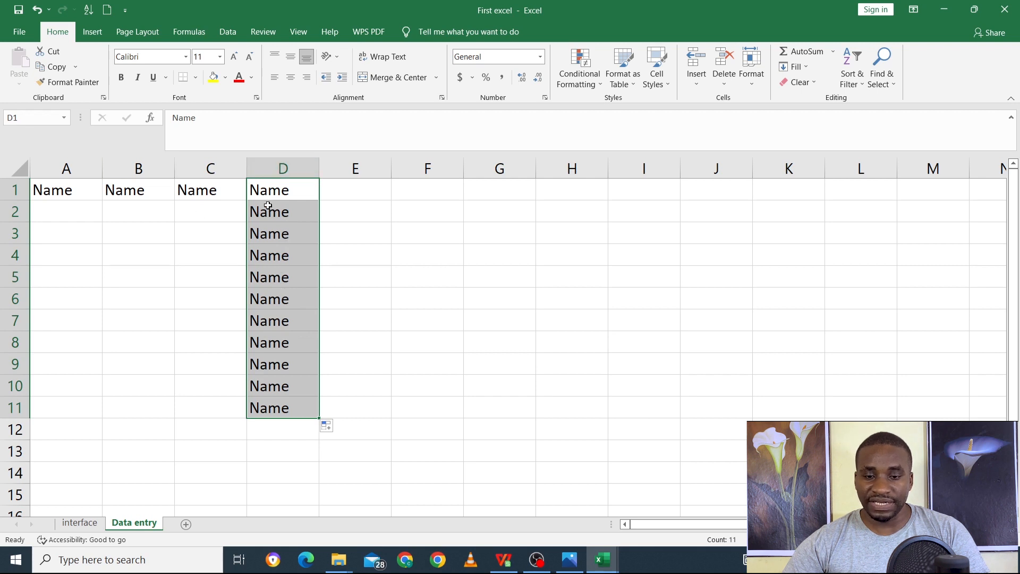
pyautogui.click(342, 211)
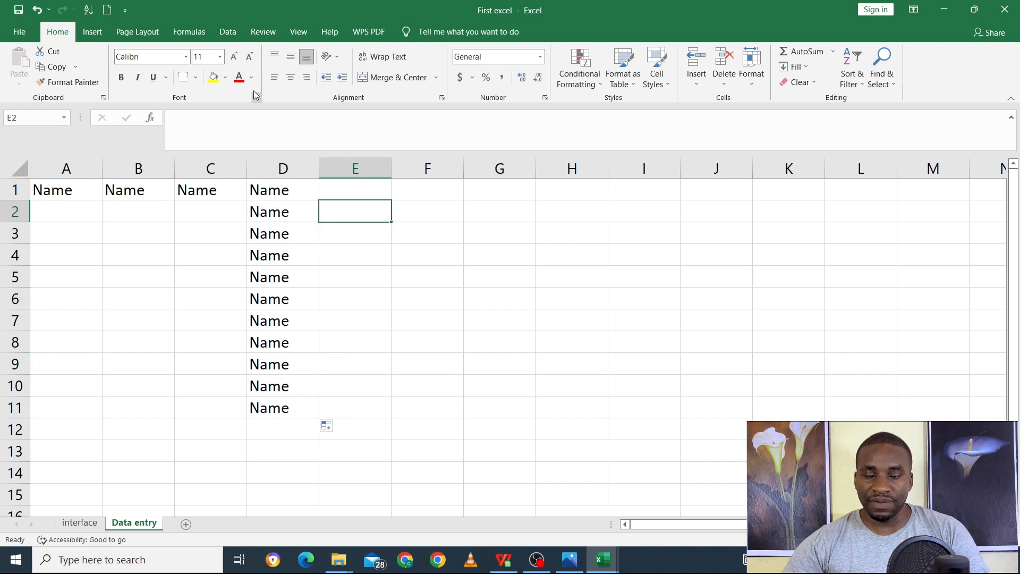
pyautogui.click(228, 32)
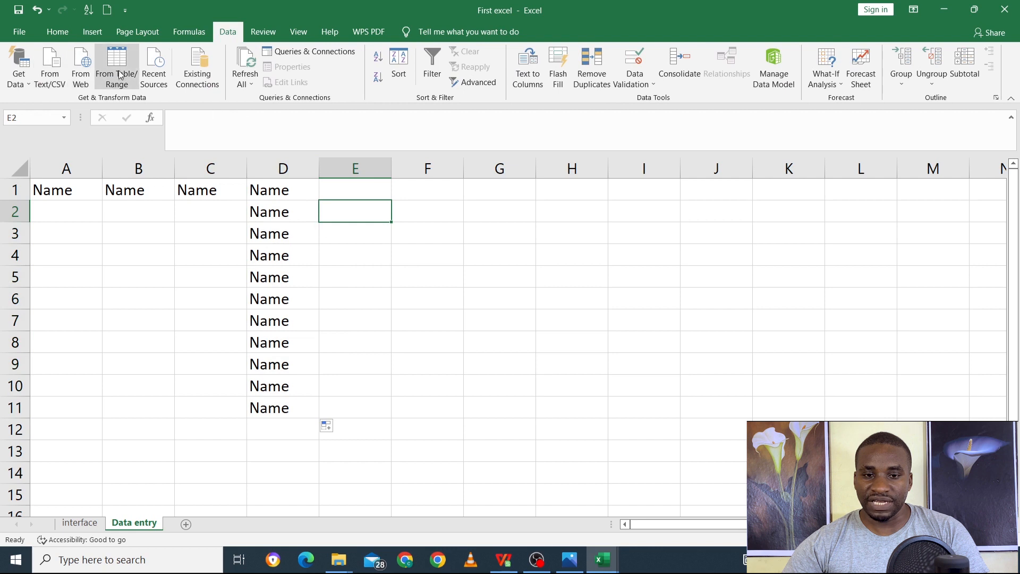
pyautogui.click(181, 228)
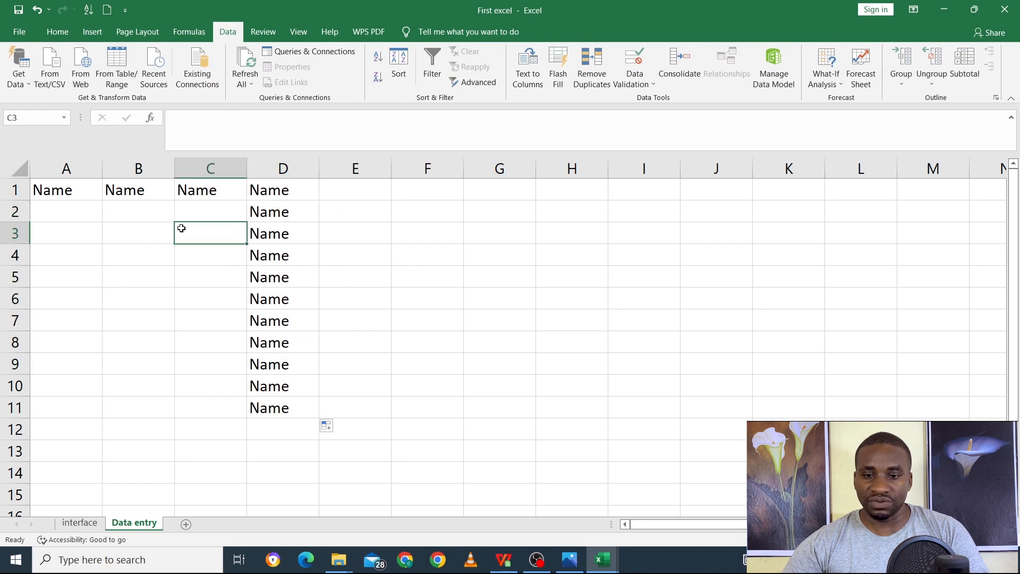
pyautogui.click(62, 37)
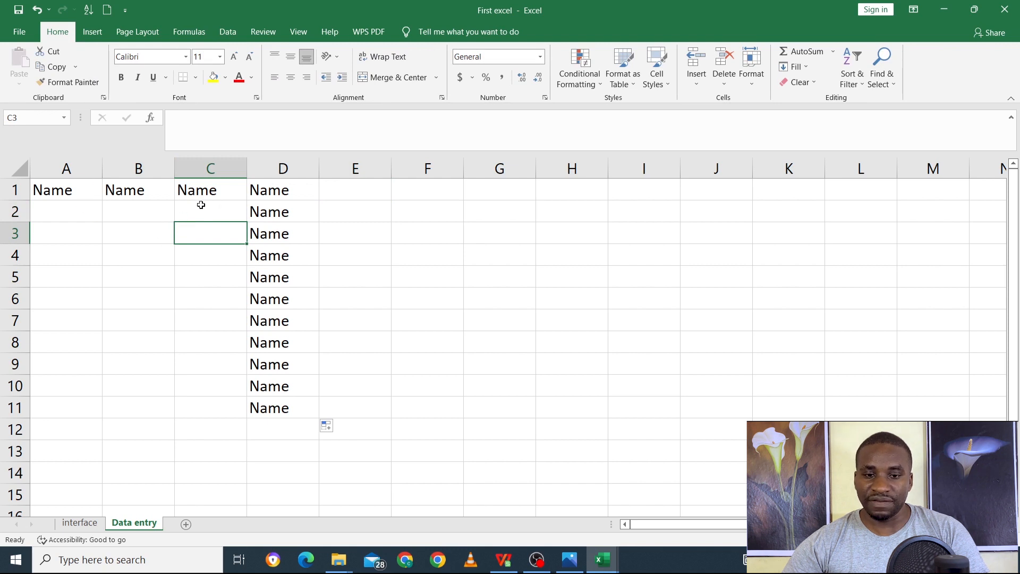
# Step: Review the entries in cells A1, B1 and C1 and the first two filled cells in column D
pyautogui.click(86, 190)
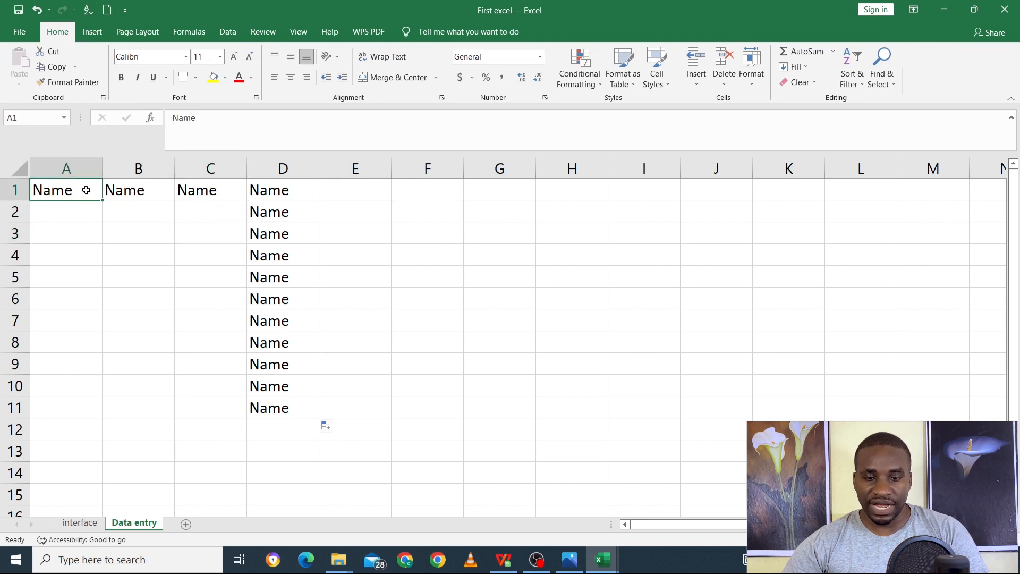
pyautogui.click(153, 189)
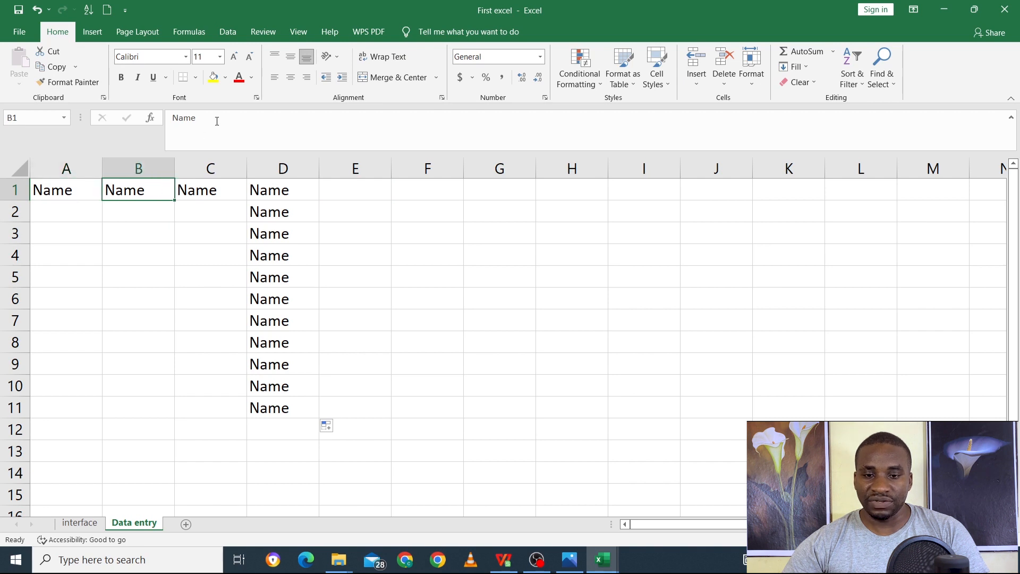
pyautogui.doubleClick(194, 137)
pyautogui.click(230, 205)
pyautogui.click(229, 194)
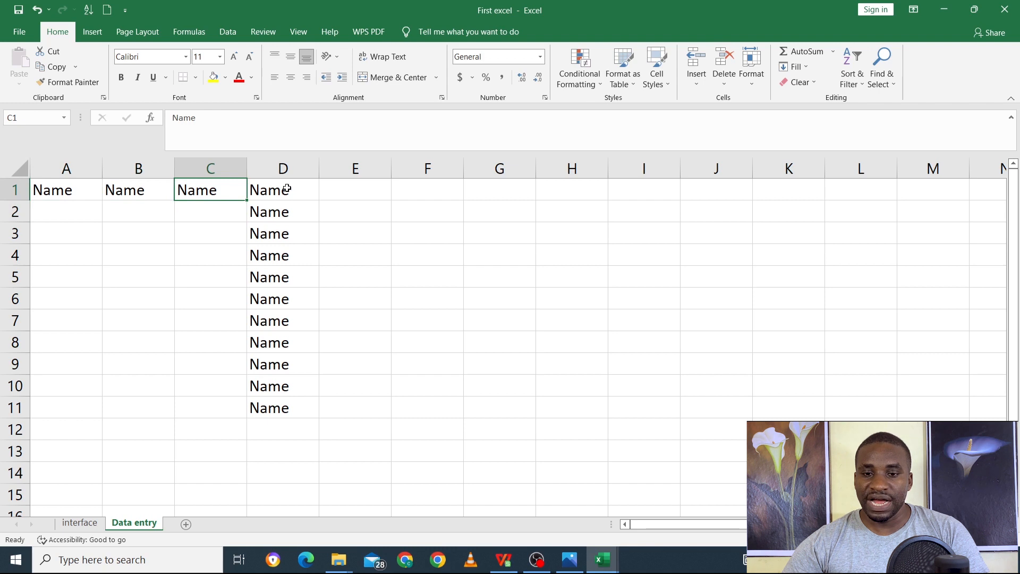
pyautogui.moveTo(287, 190); pyautogui.dragTo(284, 213)
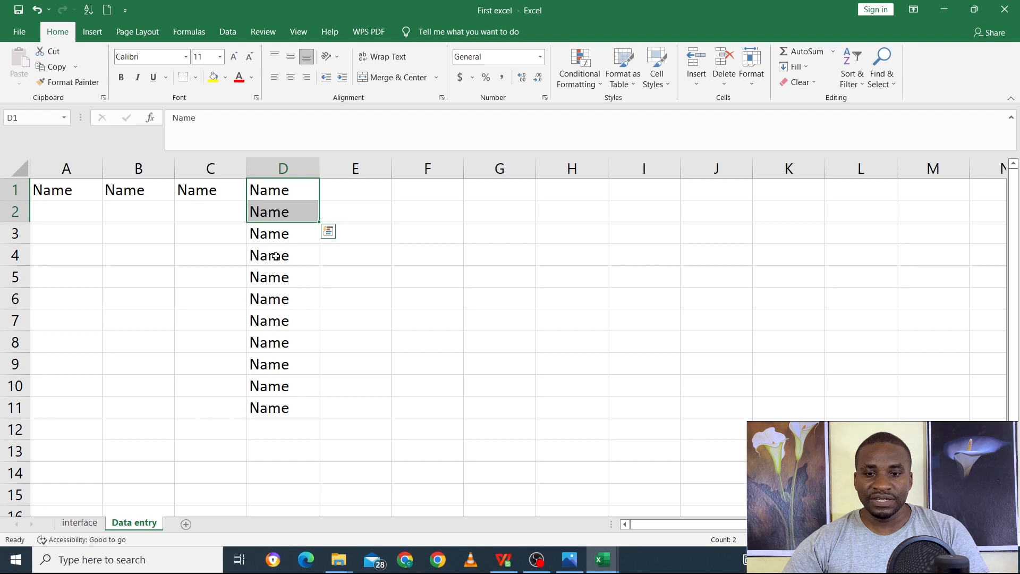
# Step: Overwrite the text in cell D1 with "s"
pyautogui.click(277, 270)
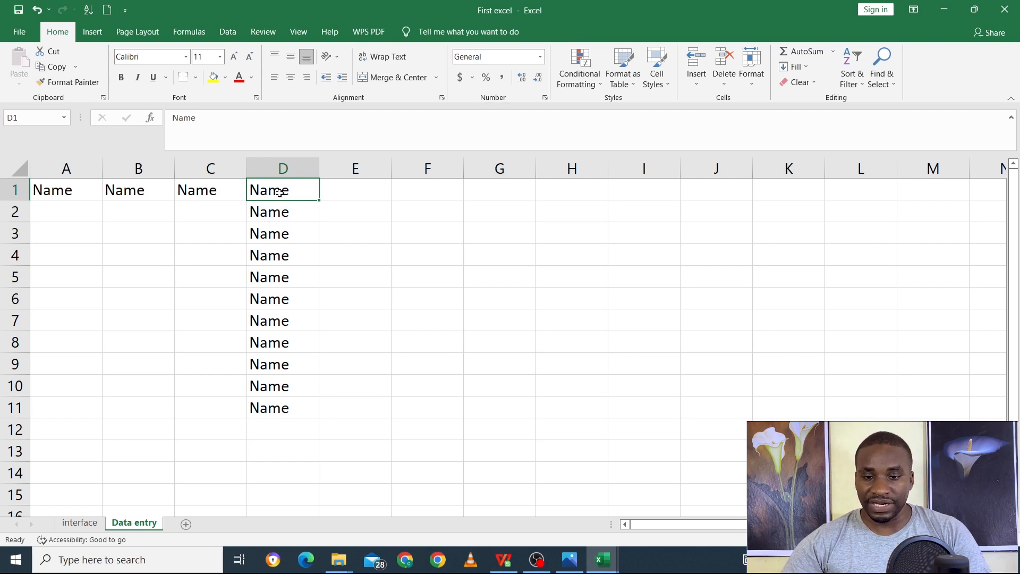
pyautogui.write('s')
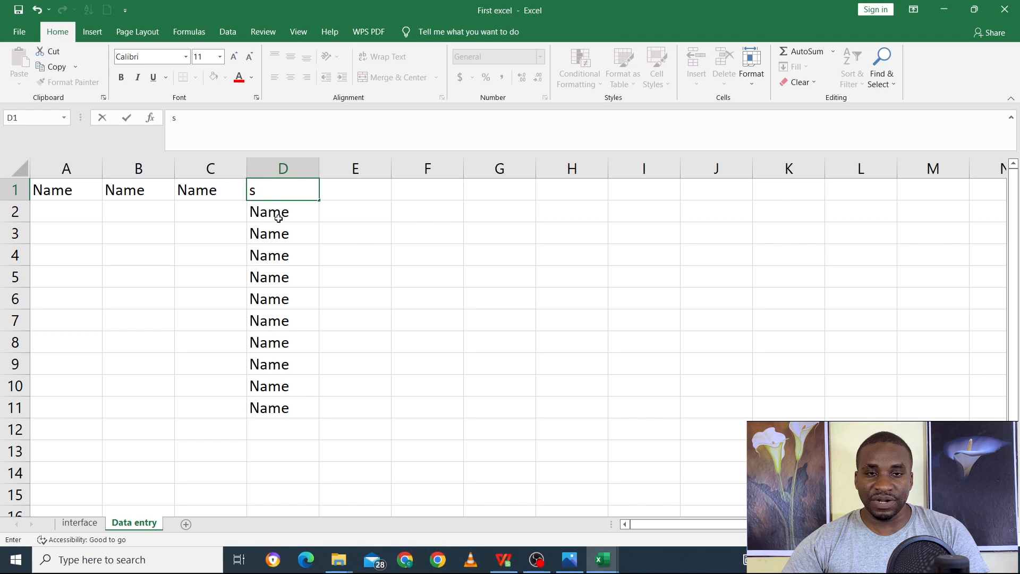
pyautogui.click(295, 212)
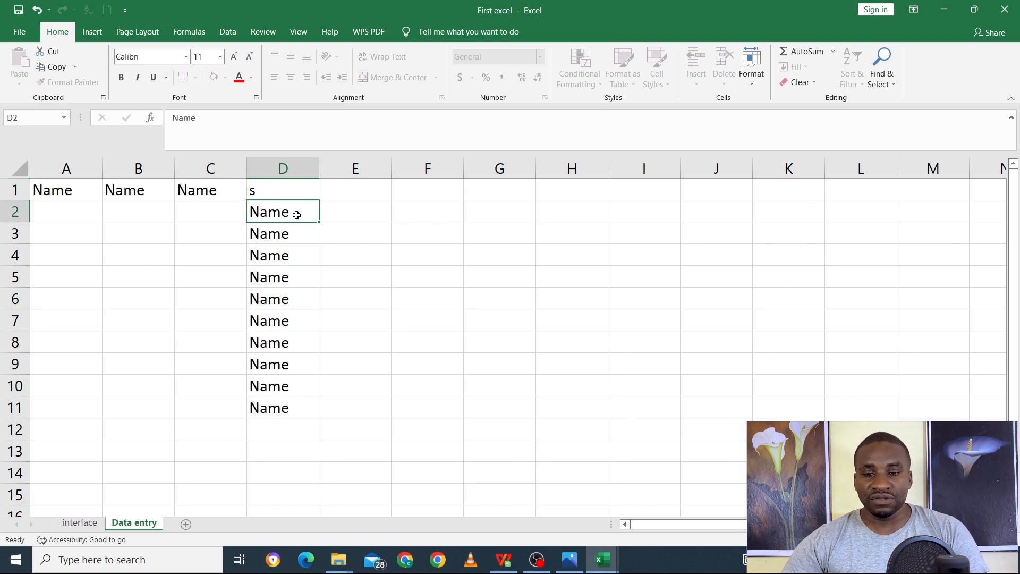
# Step: Edit cell D2 in place to read "Names" and move the insertion point back and forth through the text
pyautogui.doubleClick(295, 212)
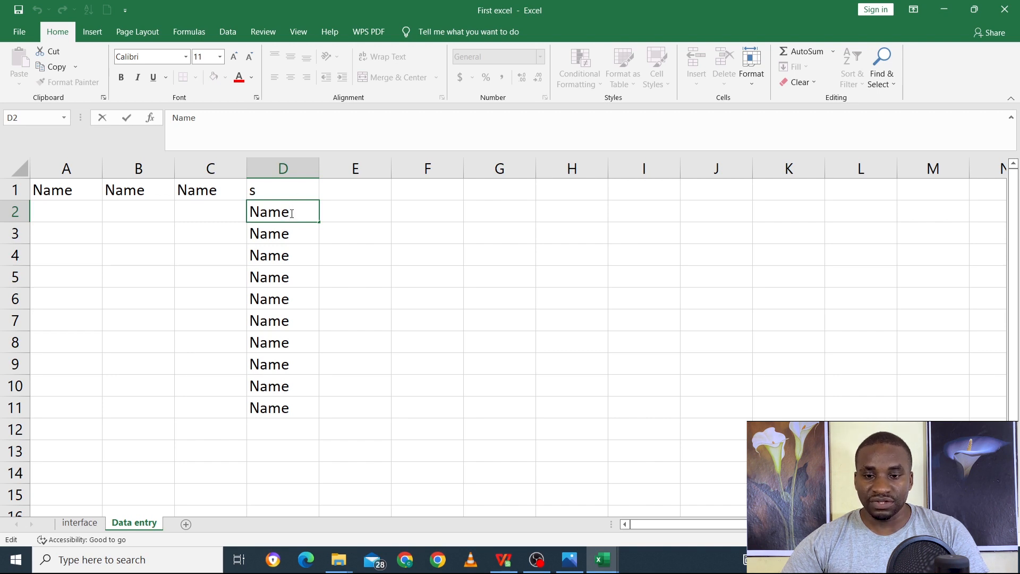
pyautogui.write('s')
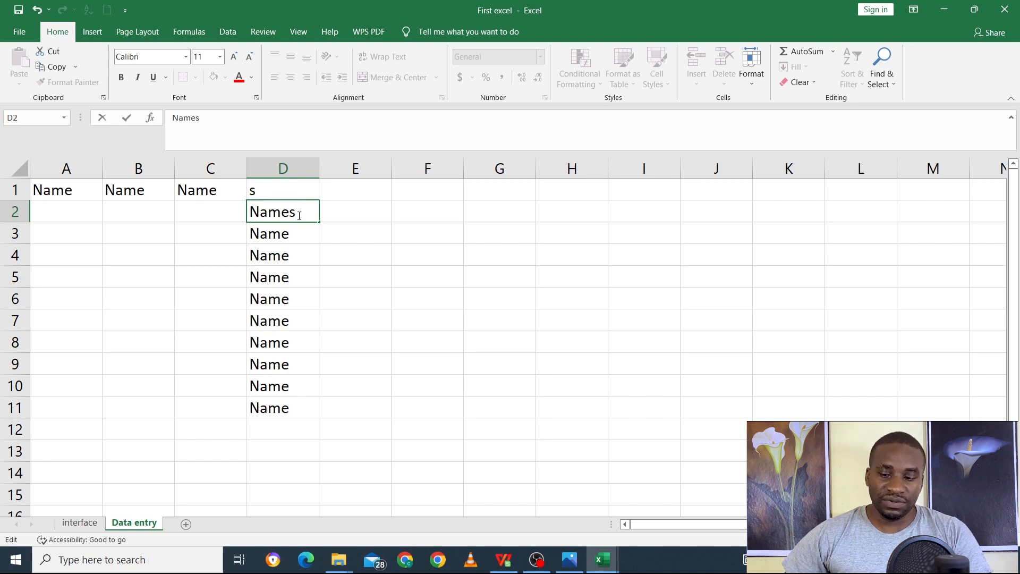
pyautogui.press('Left')
pyautogui.press('Left')
pyautogui.press('Left')
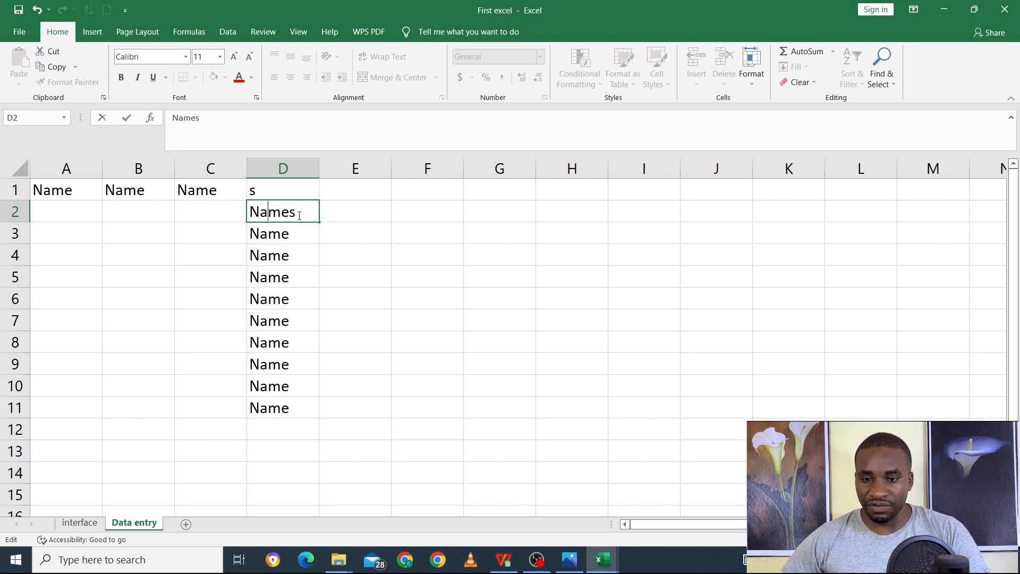
pyautogui.press('Left')
pyautogui.press('Right')
pyautogui.press('Right')
pyautogui.press('Right')
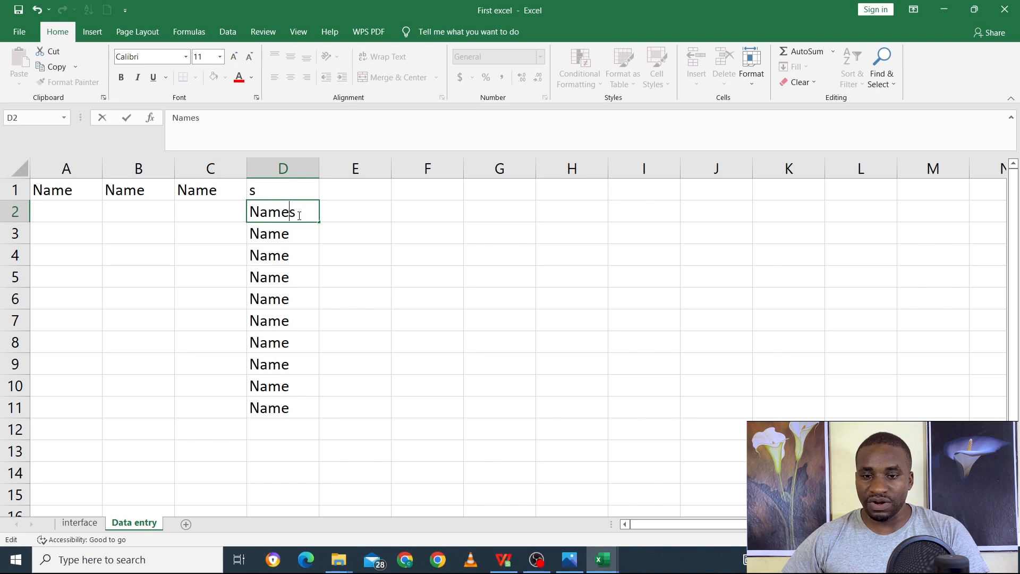
pyautogui.press('Right')
# Step: Change the first letter of D2 to lowercase so it reads "names", and discard the stray backslash in D3
pyautogui.press('Left')
pyautogui.press('Left')
pyautogui.press('Left')
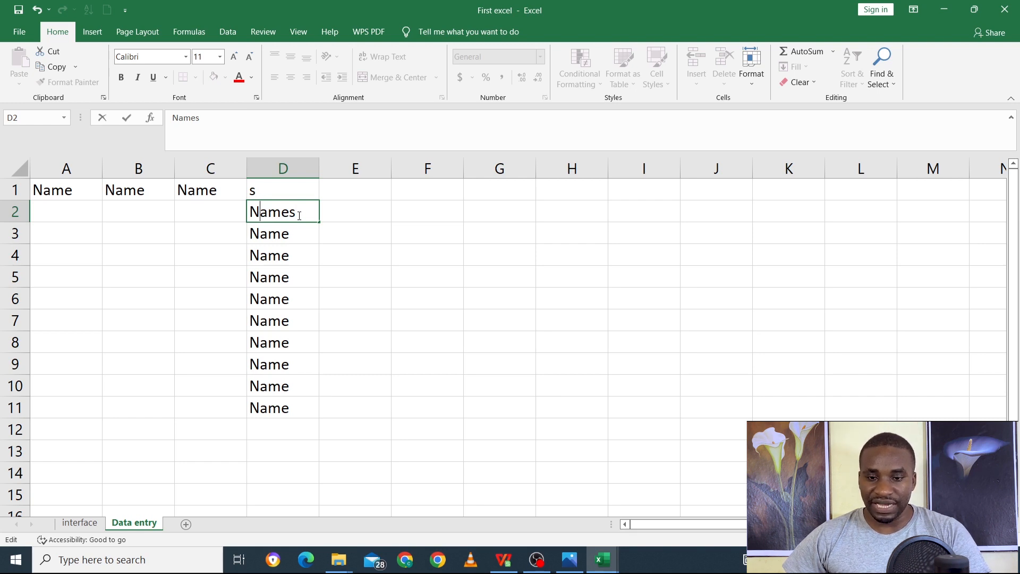
pyautogui.press('BackSpace')
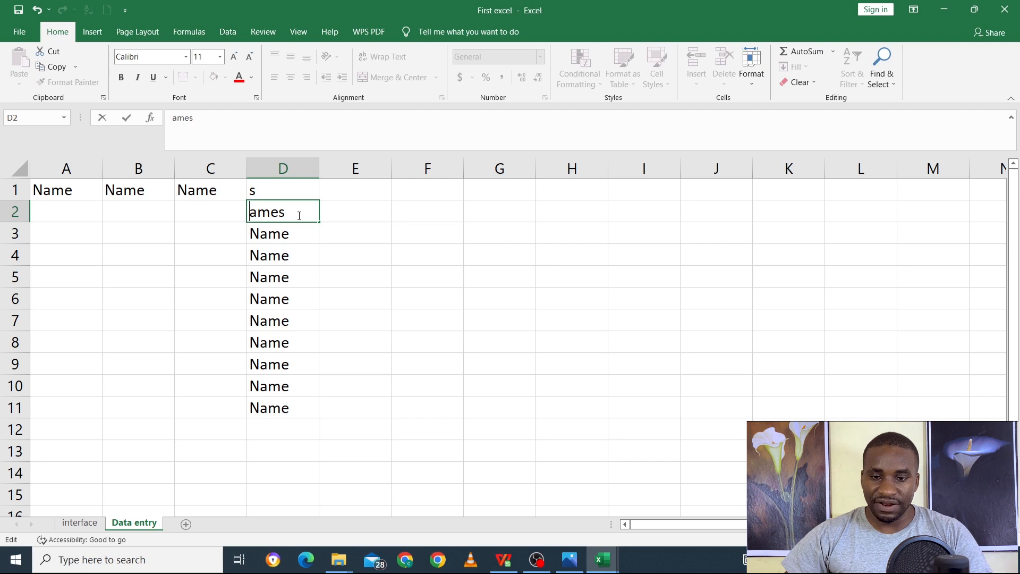
pyautogui.write('n')
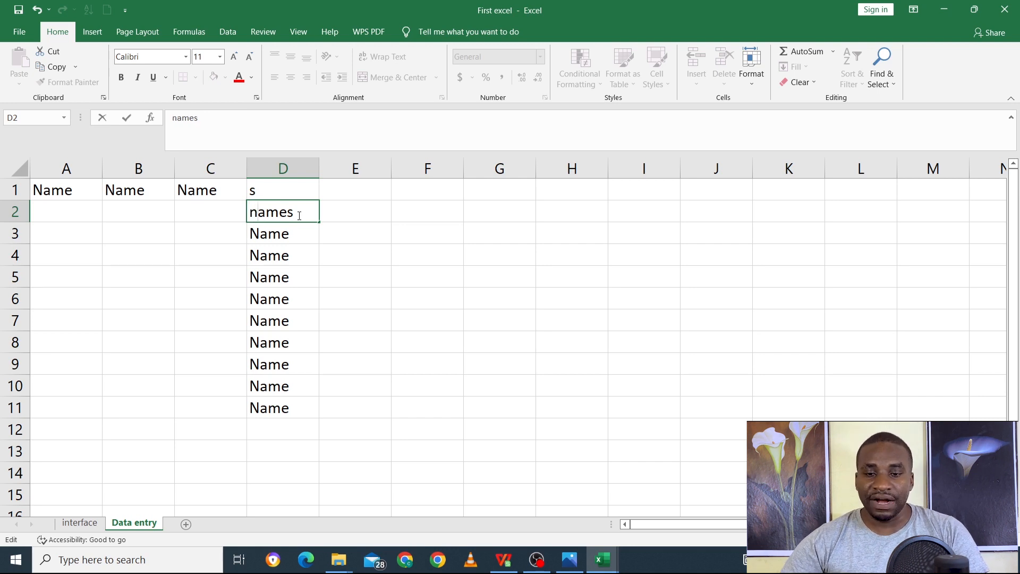
pyautogui.moveTo(304, 217); pyautogui.dragTo(251, 211)
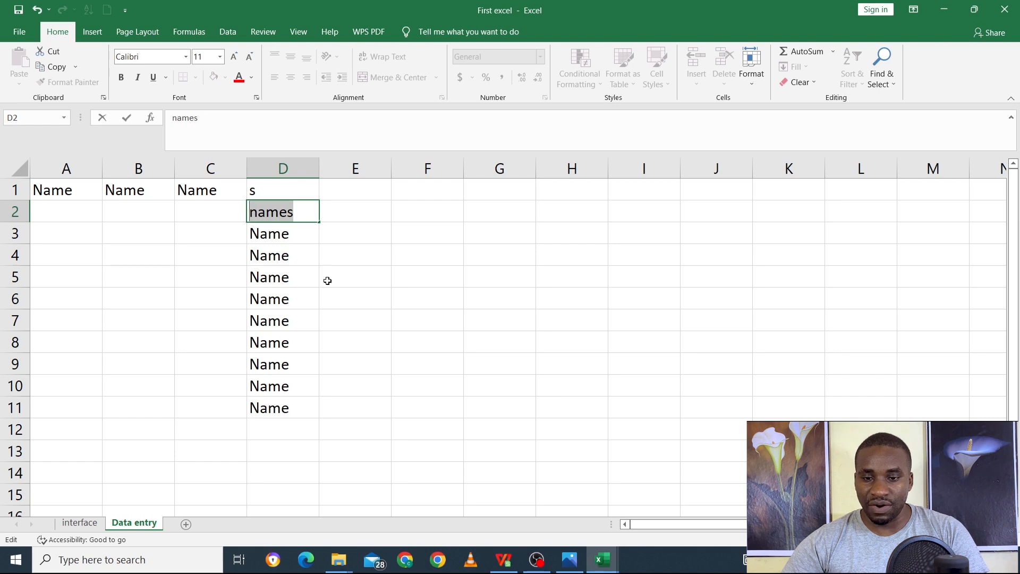
pyautogui.press('Return')
pyautogui.write('\\')
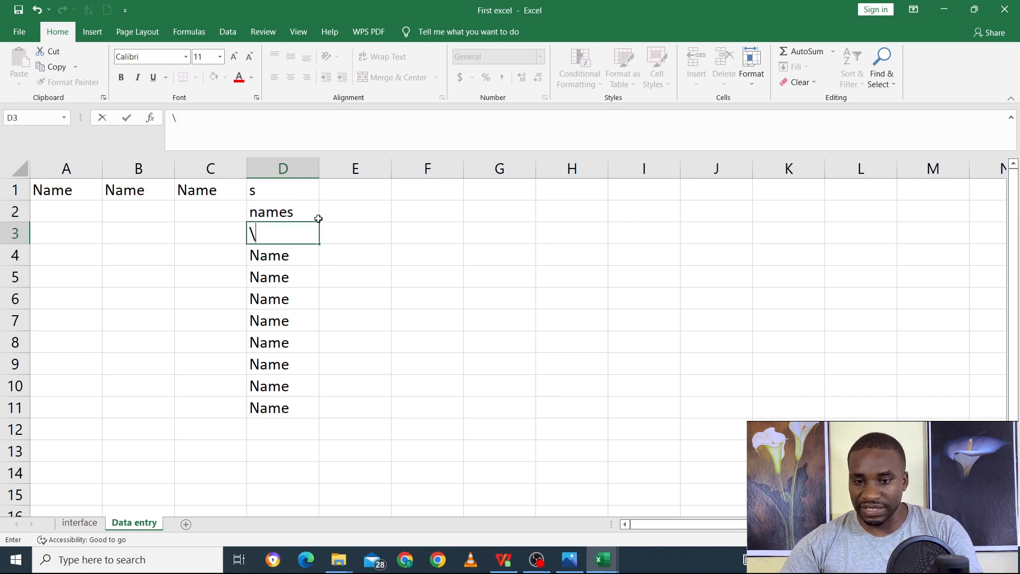
pyautogui.click(39, 12)
# Step: Overwrite the whole content of cell D2 with "s" without entering edit mode
pyautogui.click(308, 213)
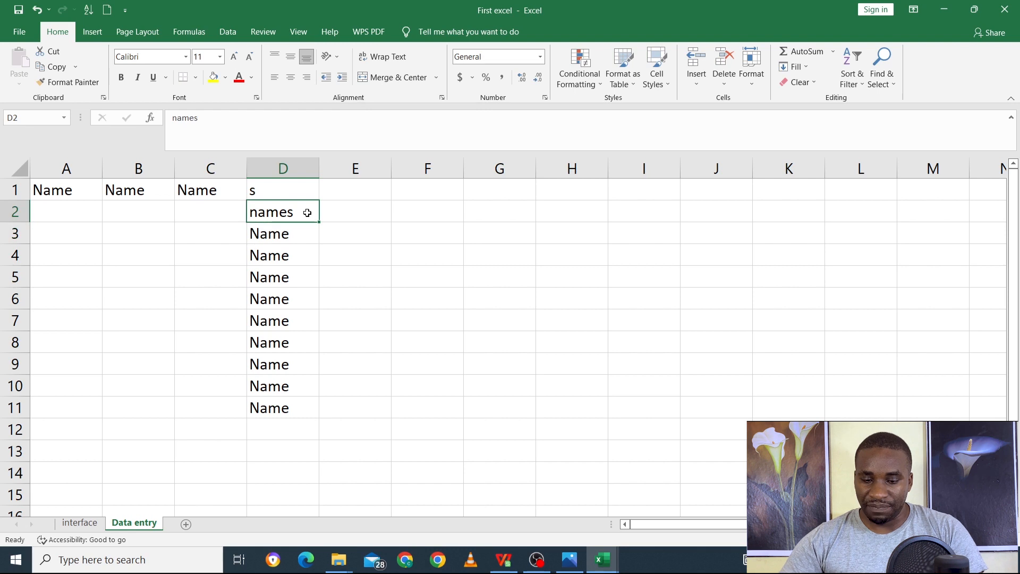
pyautogui.write('s')
pyautogui.click(274, 236)
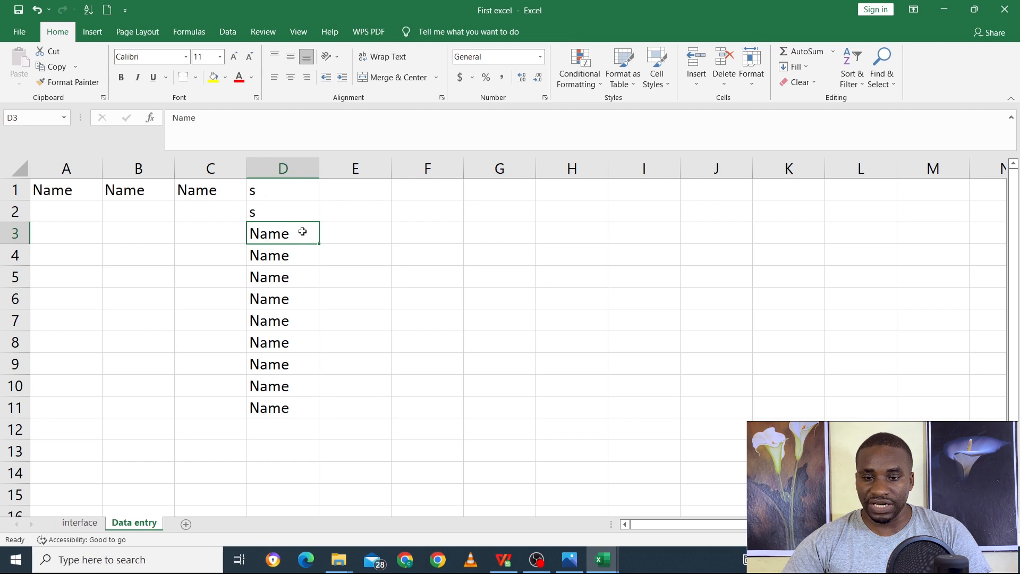
pyautogui.click(283, 194)
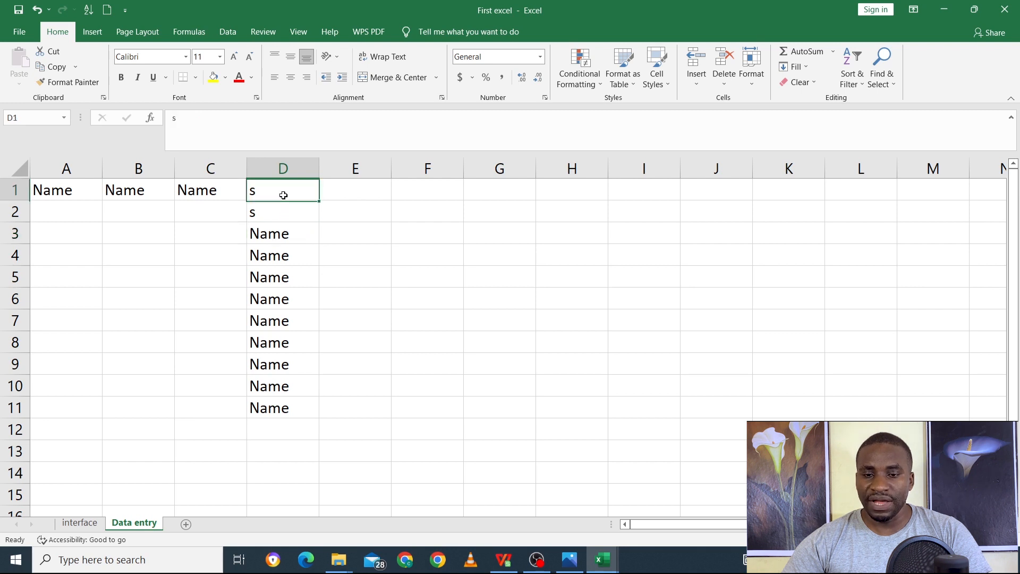
# Step: Enter the header "Name" in cell F2 and a sample first name in each of F3 and F4
pyautogui.click(431, 211)
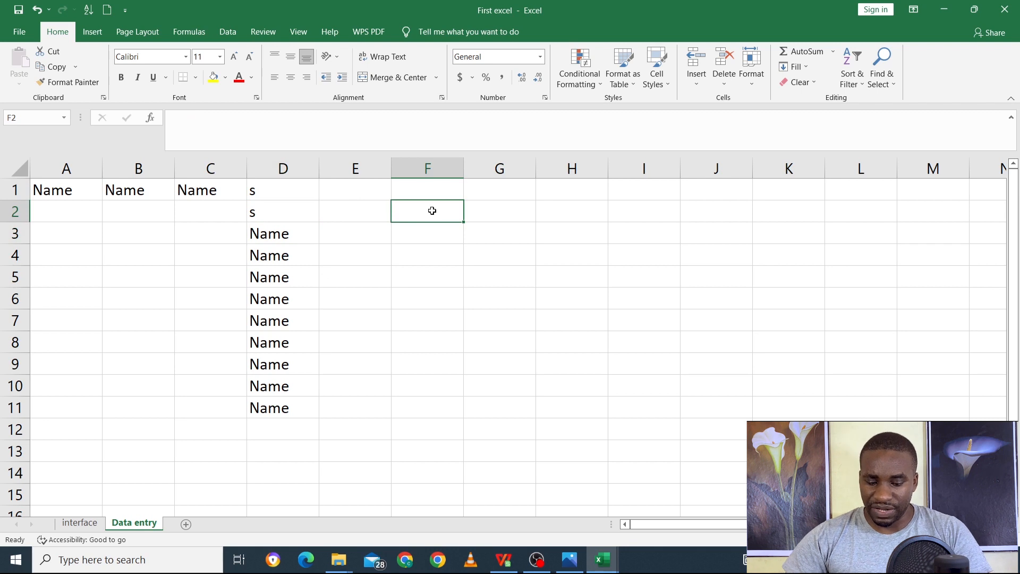
pyautogui.write('Name')
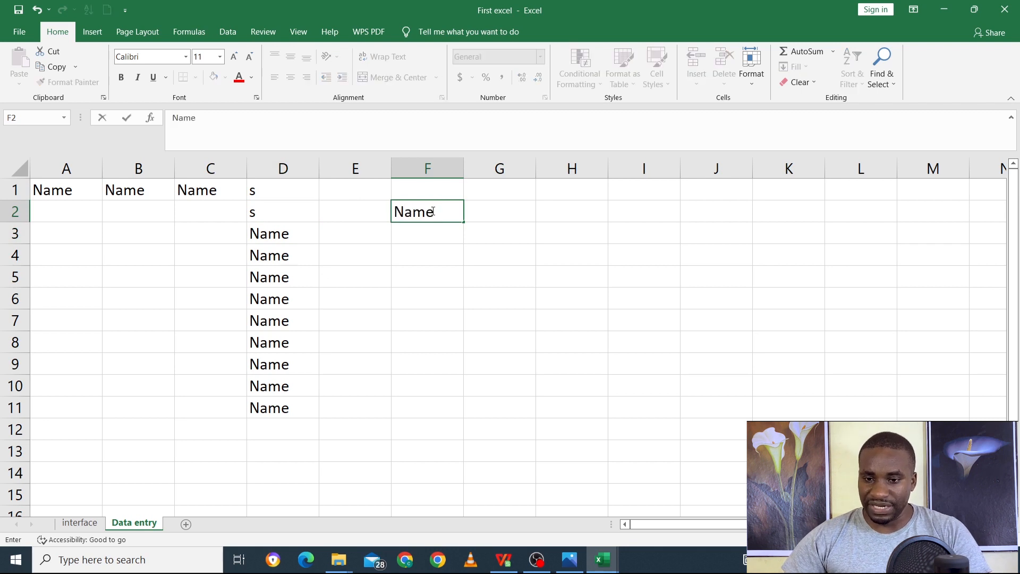
pyautogui.press('Return')
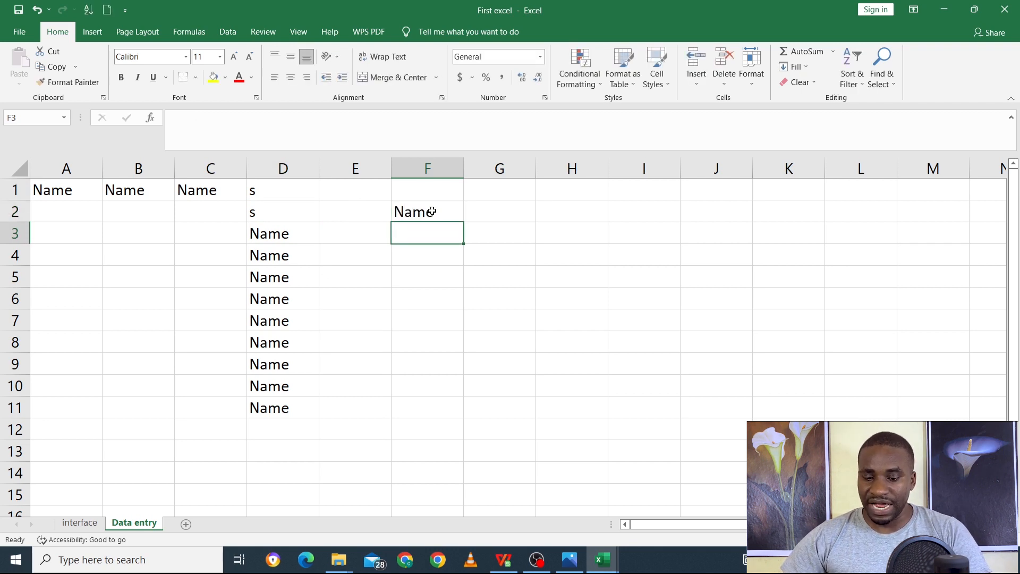
pyautogui.write('John')
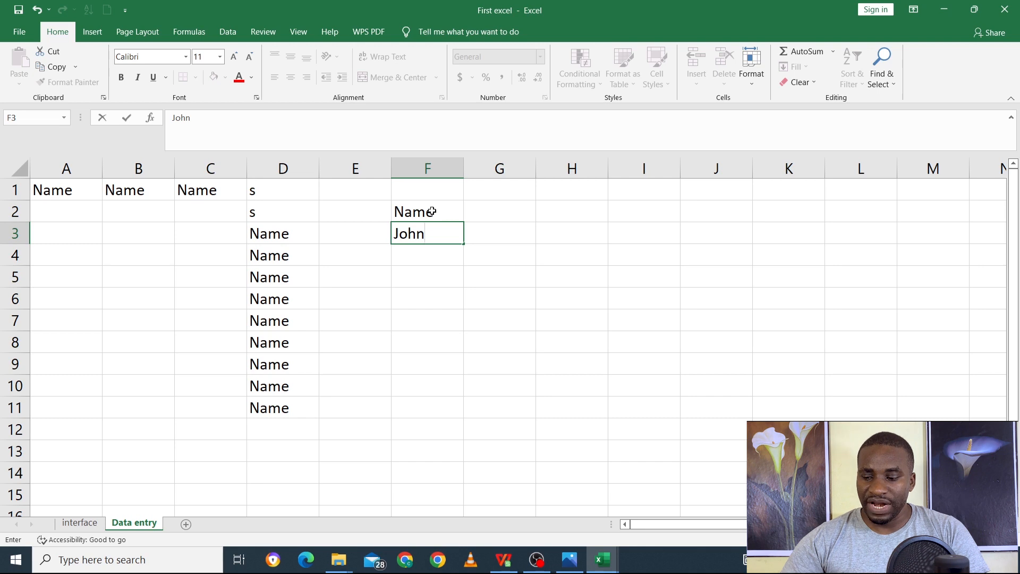
pyautogui.press('Return')
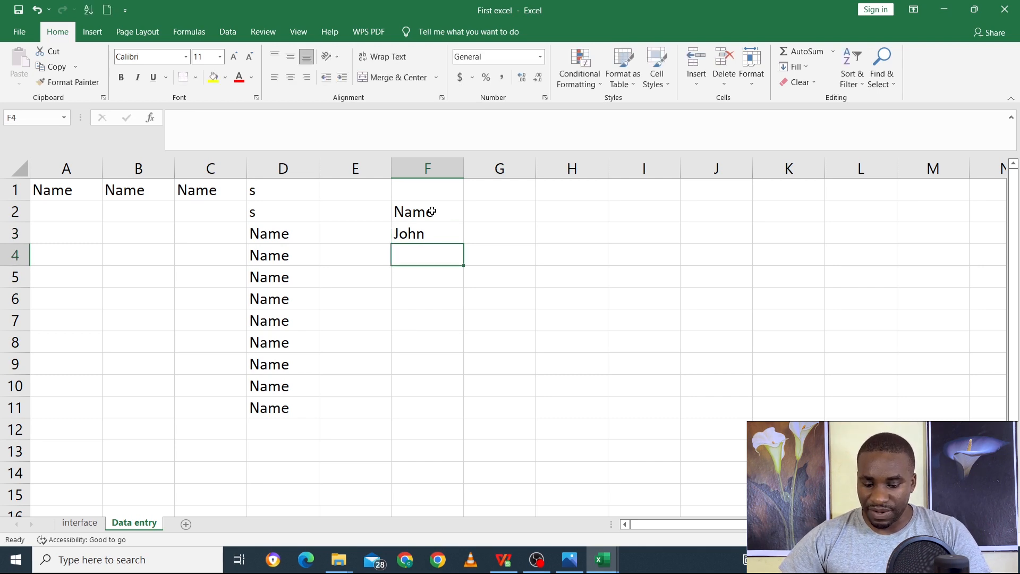
pyautogui.write('mary')
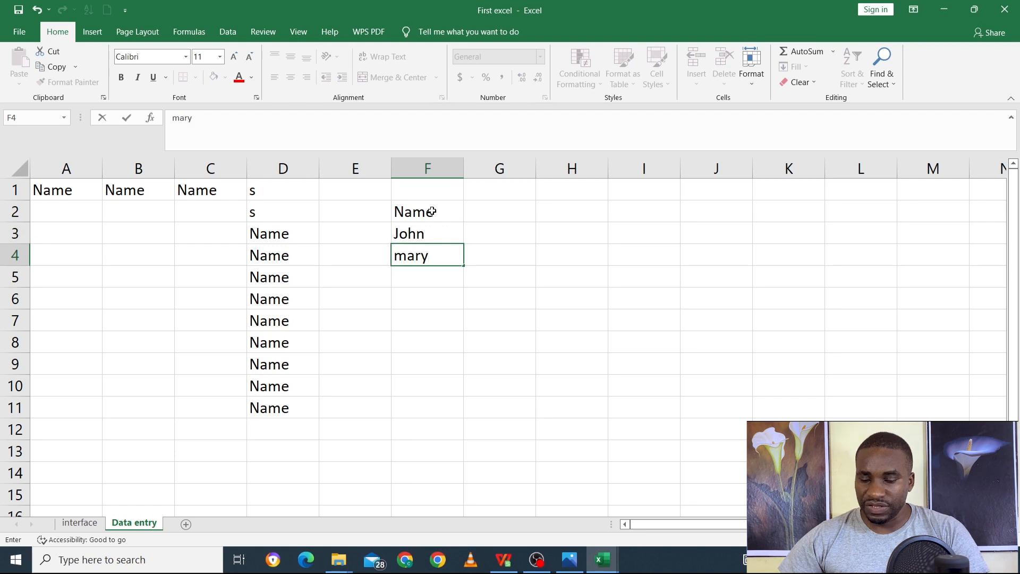
pyautogui.press('Return')
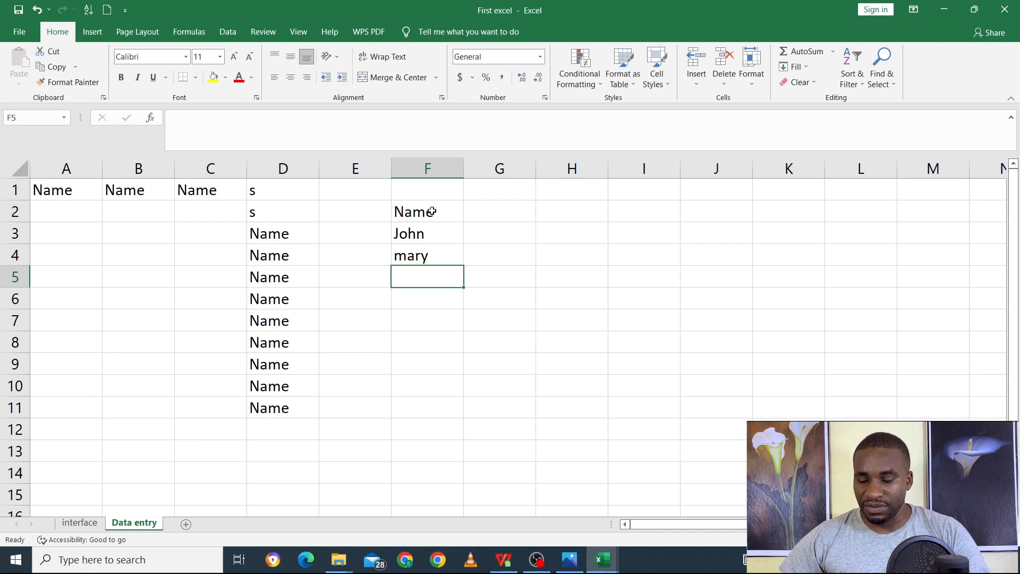
# Step: Enter the header "Age" in cell G2, beside the "Name" header
pyautogui.press('Up')
pyautogui.press('Up')
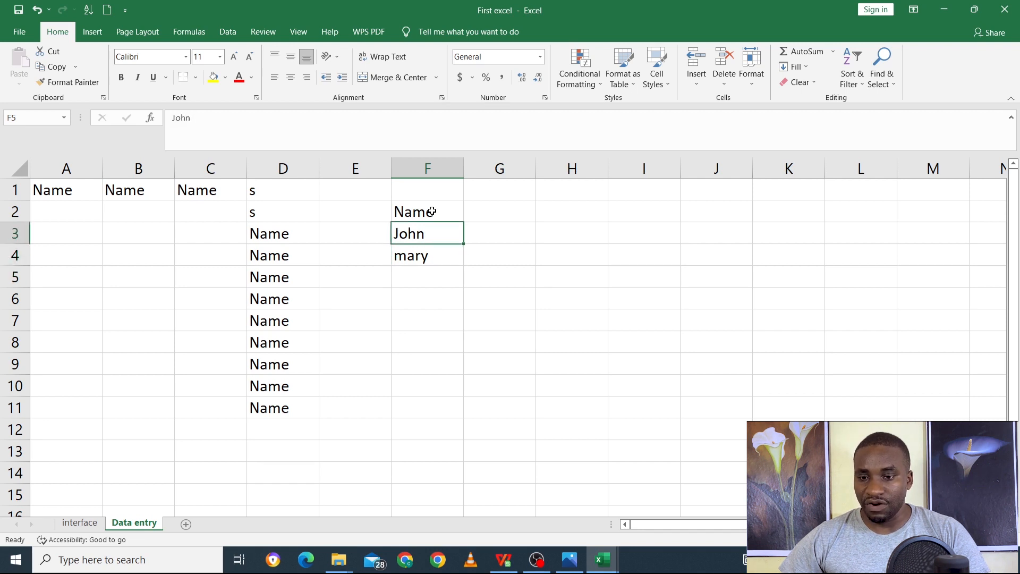
pyautogui.press('Up')
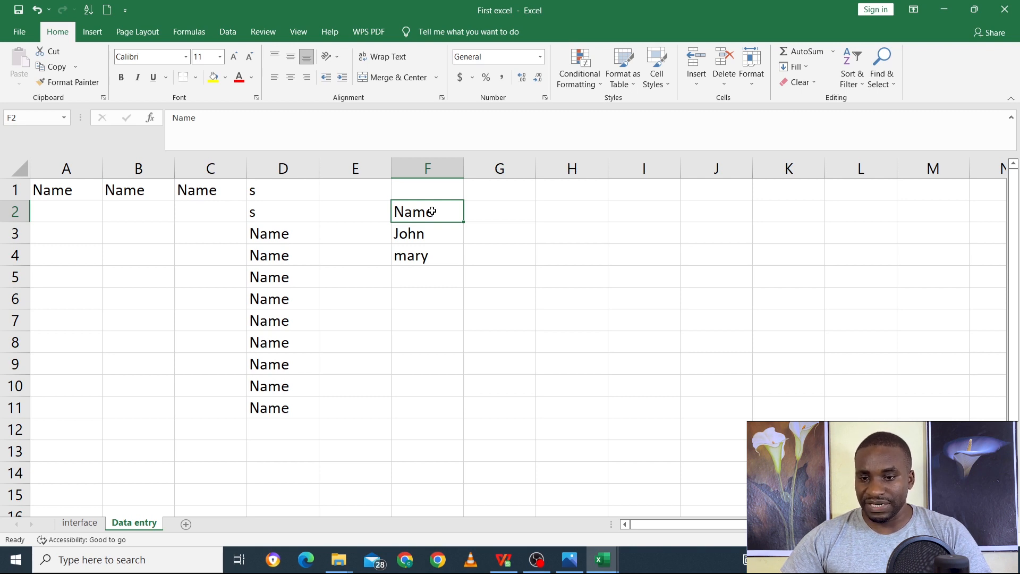
pyautogui.press('Right')
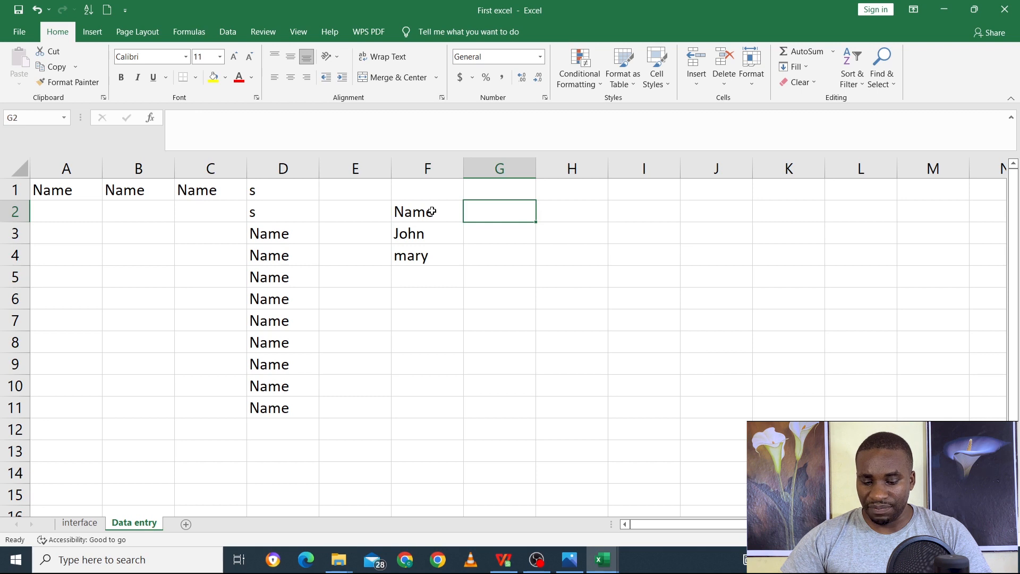
pyautogui.write('Age')
pyautogui.press('Return')
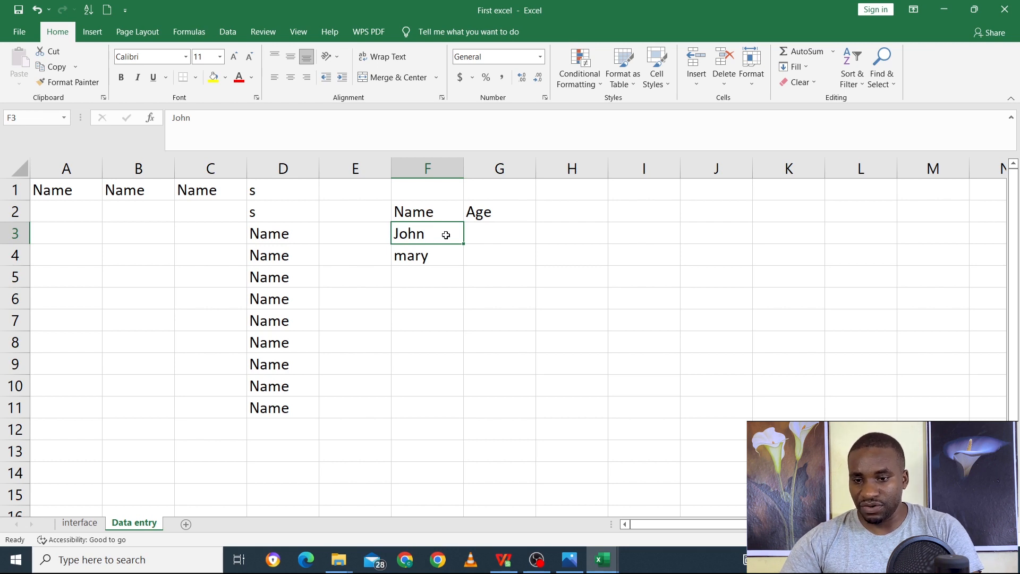
# Step: Enter the age 30 in cell G3 for the first person in the list
pyautogui.press('Tab')
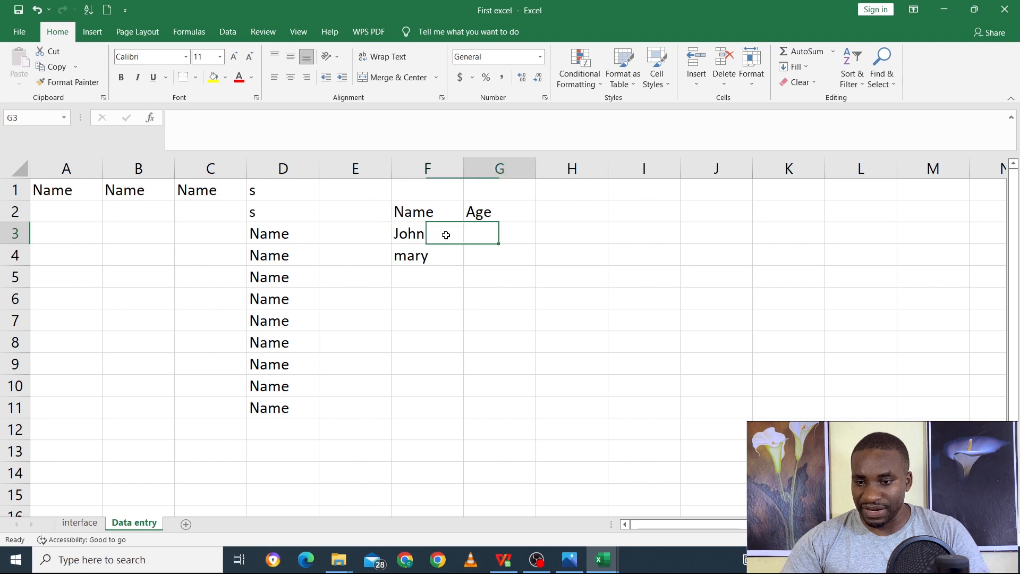
pyautogui.write('30')
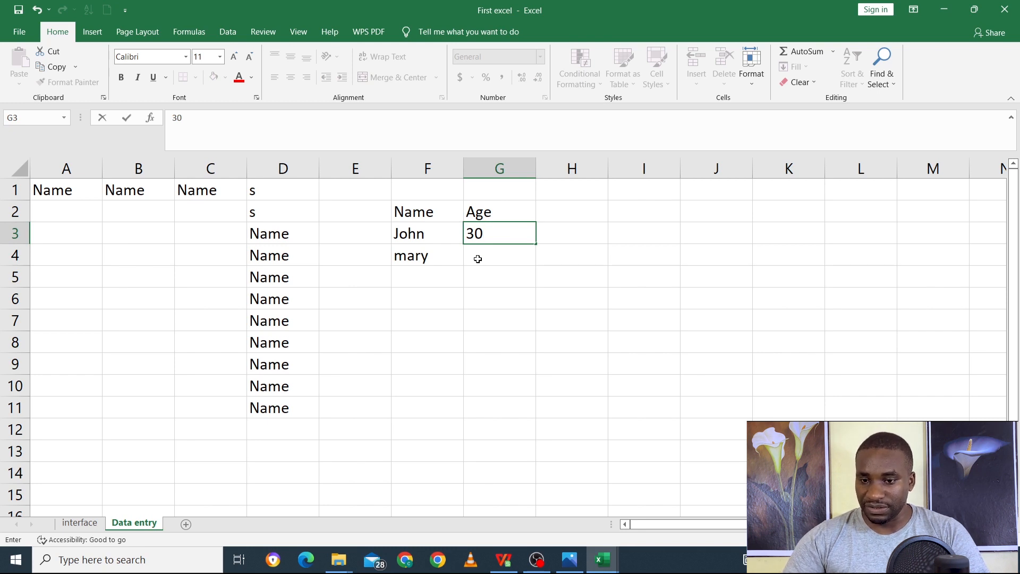
pyautogui.press('Return')
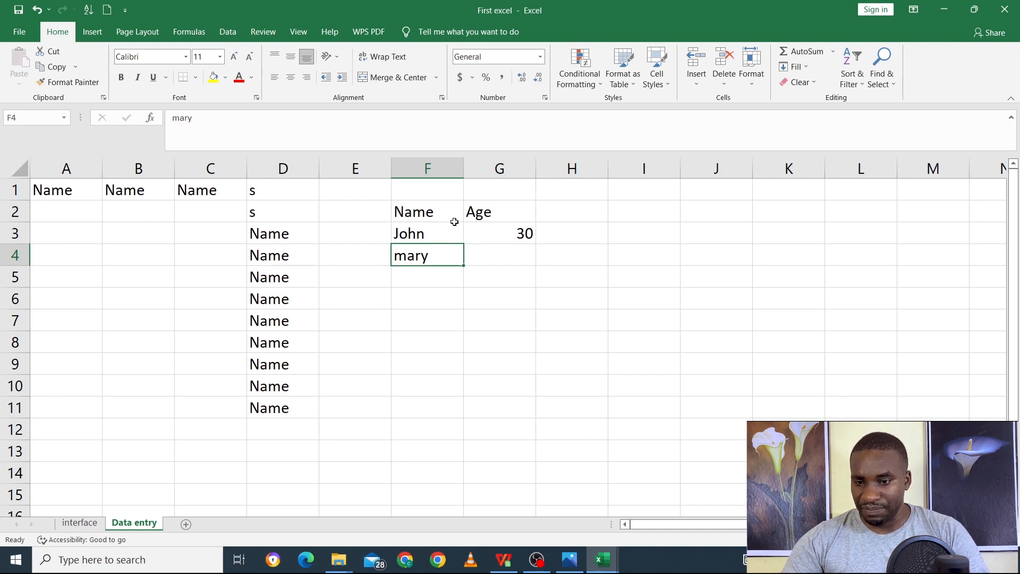
# Step: Move the active cell down column F to F9 and back up to the header in F2
pyautogui.press('Down')
pyautogui.press('Down')
pyautogui.press('Down')
pyautogui.press('Down')
pyautogui.press('Down')
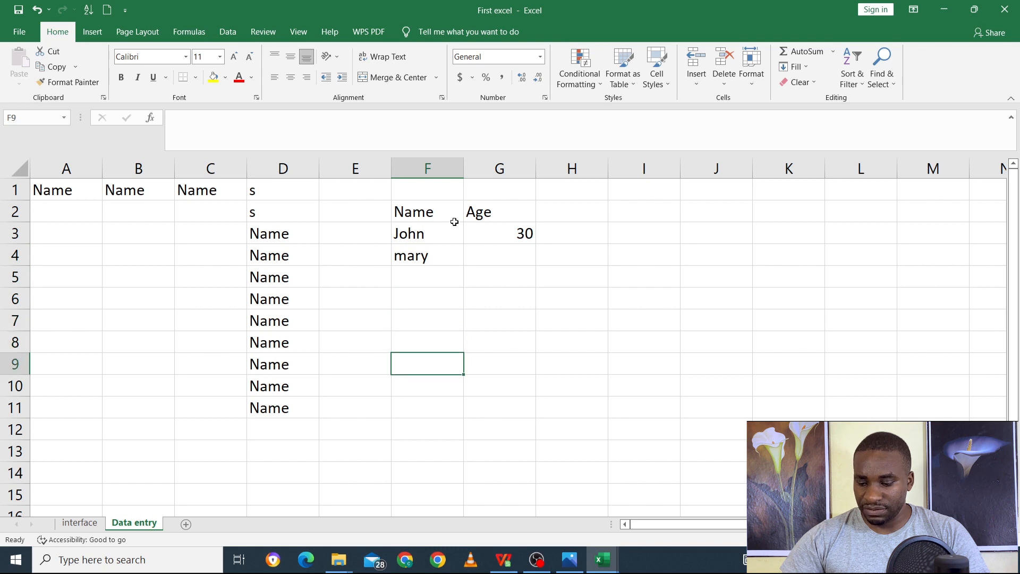
pyautogui.press('Up')
pyautogui.press('Up')
pyautogui.press('Up')
pyautogui.press('Up')
pyautogui.press('Up')
pyautogui.press('Up')
pyautogui.press('Up')
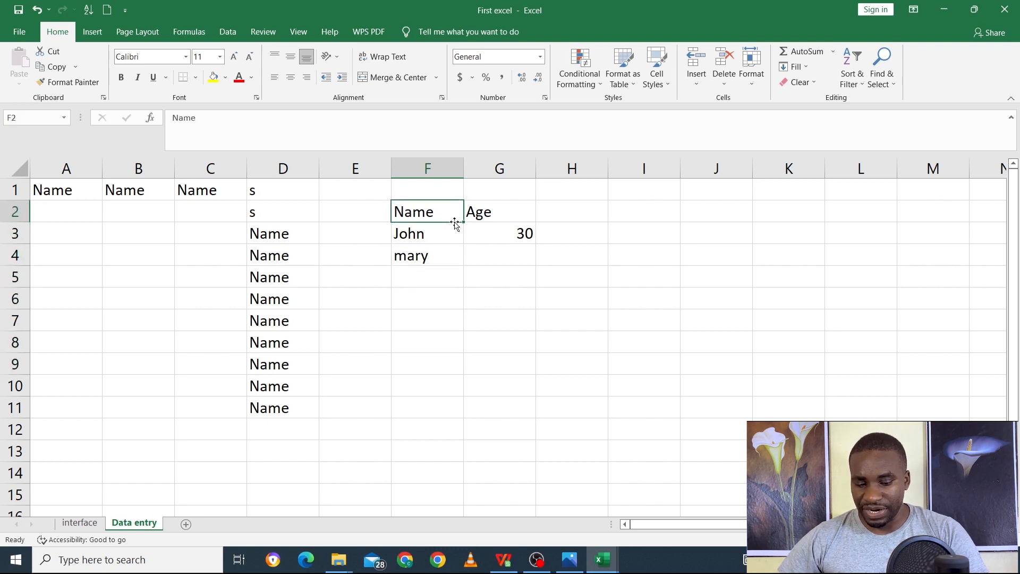
# Step: Move the active cell across row 2 from F2 to L2 and back to the "Name" header in F2
pyautogui.press('Right')
pyautogui.press('Right')
pyautogui.press('Right')
pyautogui.press('Right')
pyautogui.press('Right')
pyautogui.press('Right')
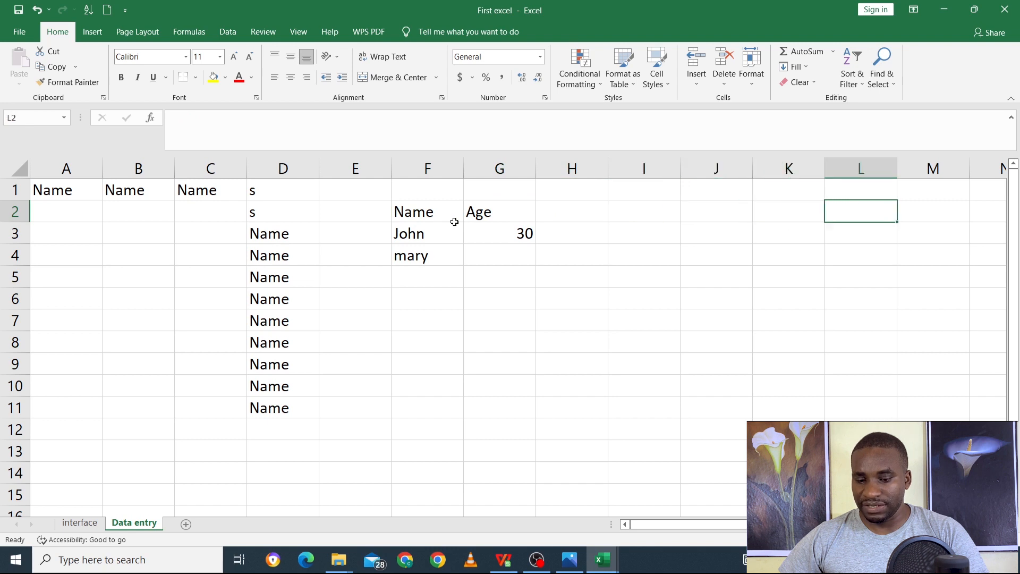
pyautogui.press('Left')
pyautogui.press('Left')
pyautogui.press('Left')
pyautogui.press('Left')
pyautogui.press('Left')
pyautogui.press('Left')
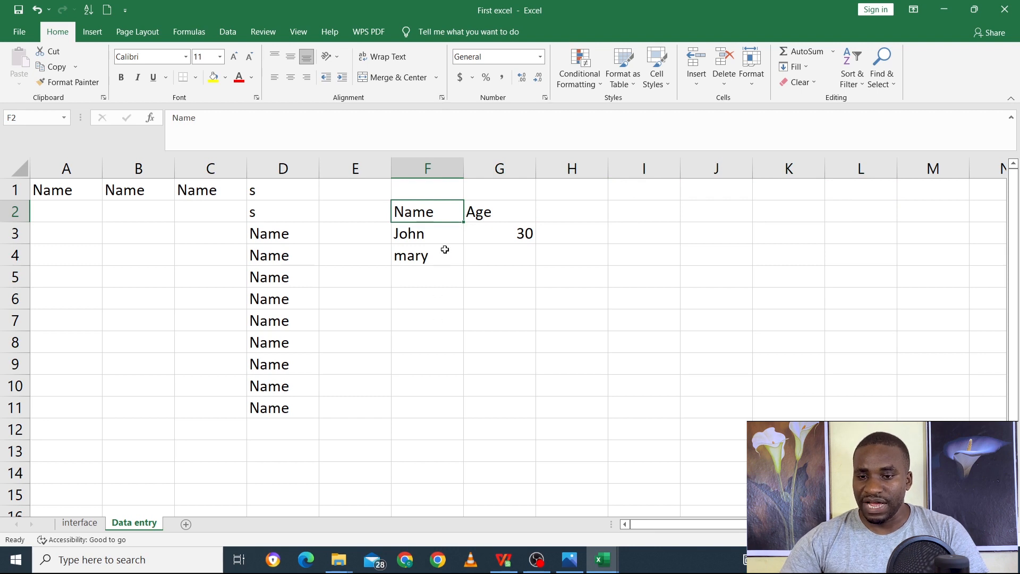
# Step: Enter the header "Salary" in cell H2, beside the "Age" header
pyautogui.click(449, 236)
pyautogui.click(595, 205)
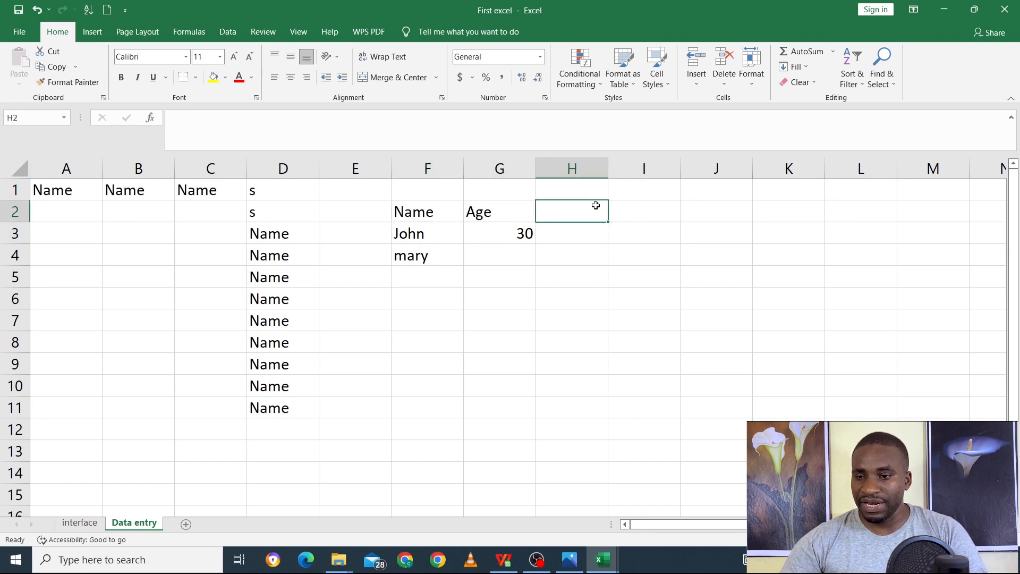
pyautogui.write('S')
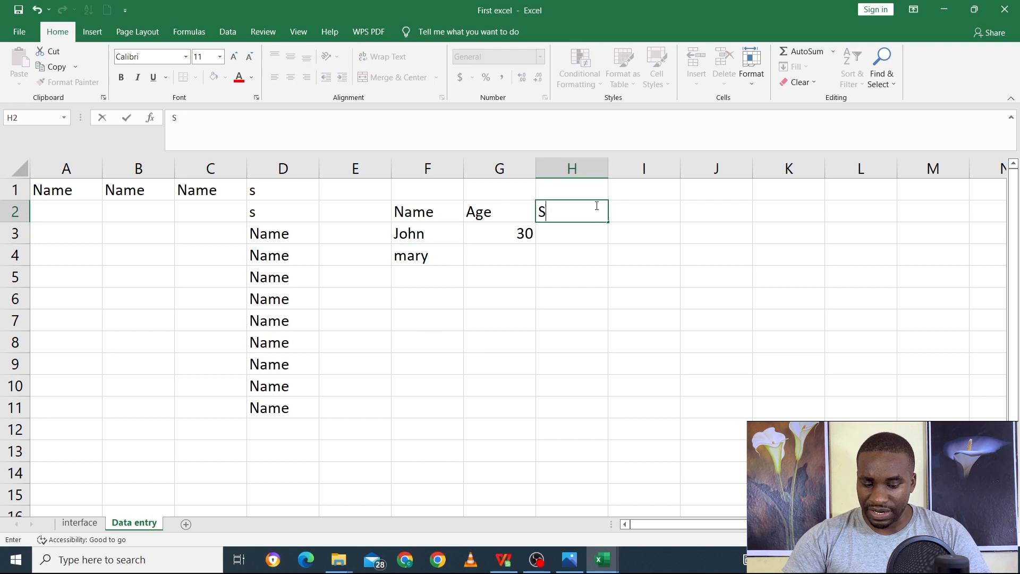
pyautogui.write('alary')
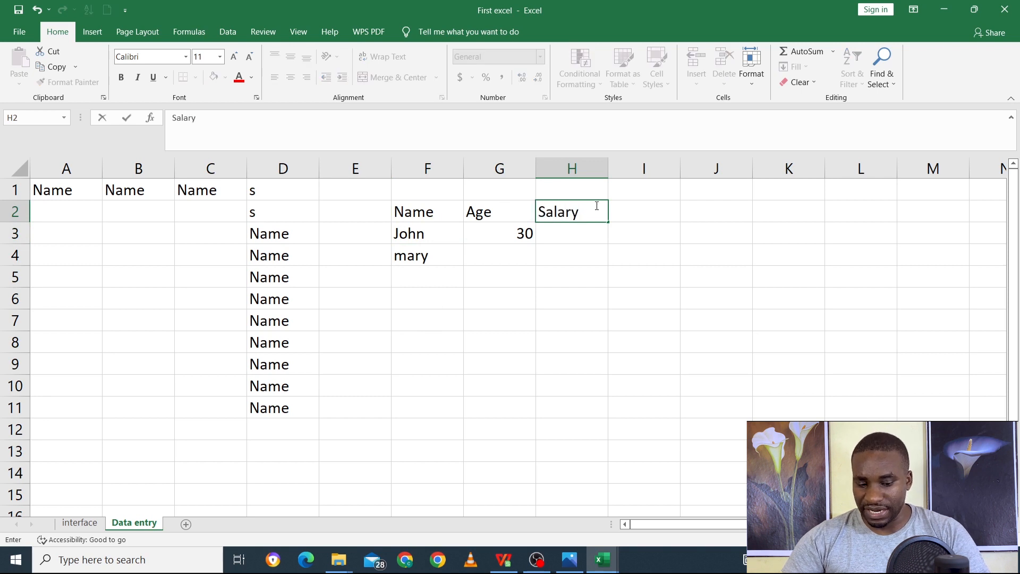
pyautogui.press('Tab')
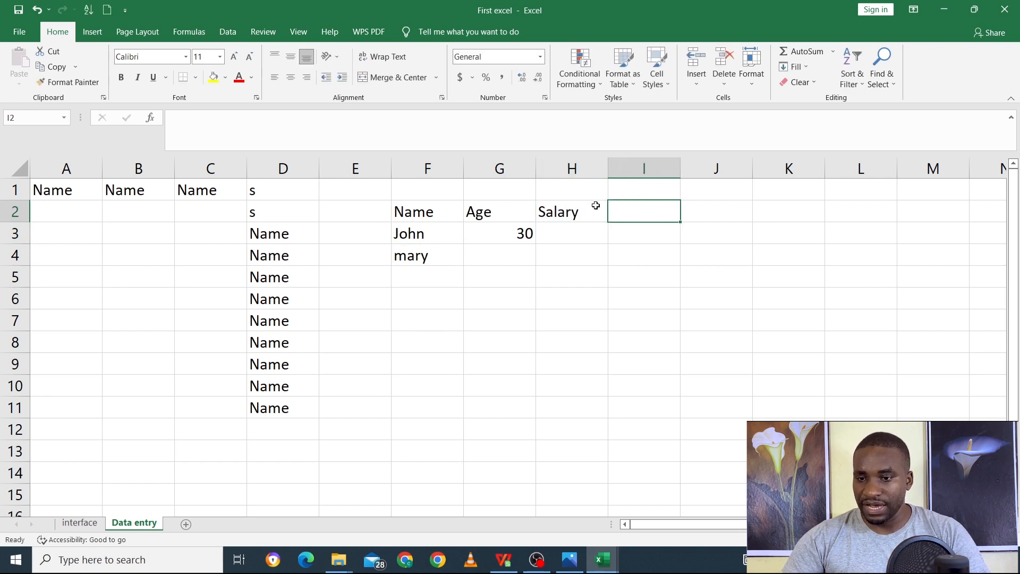
# Step: Fill in row 3 with the first person's name in capital letters, age 30 and salary 5000
pyautogui.moveTo(430, 238); pyautogui.dragTo(838, 230)
pyautogui.click(427, 232)
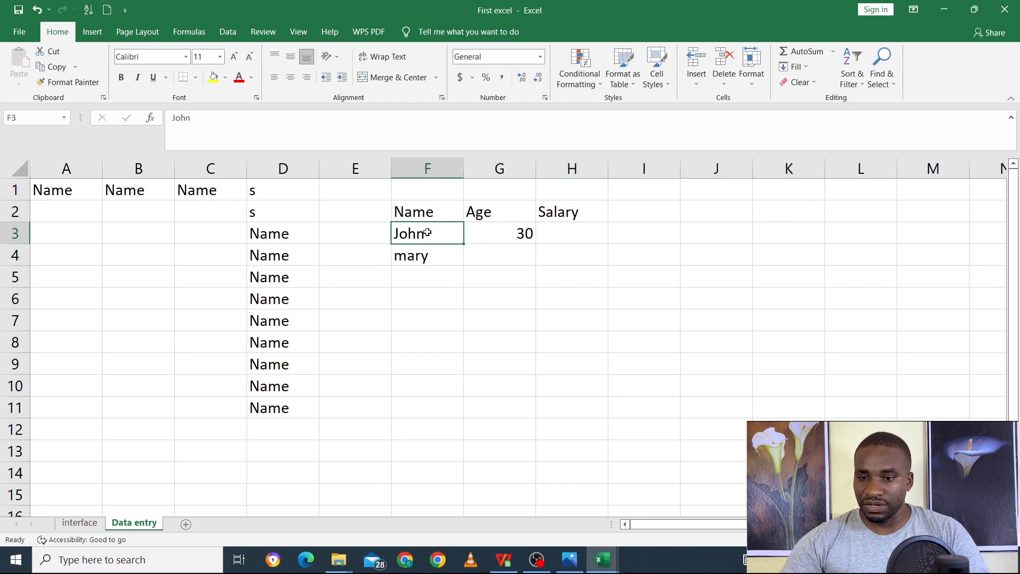
pyautogui.write('JOHN')
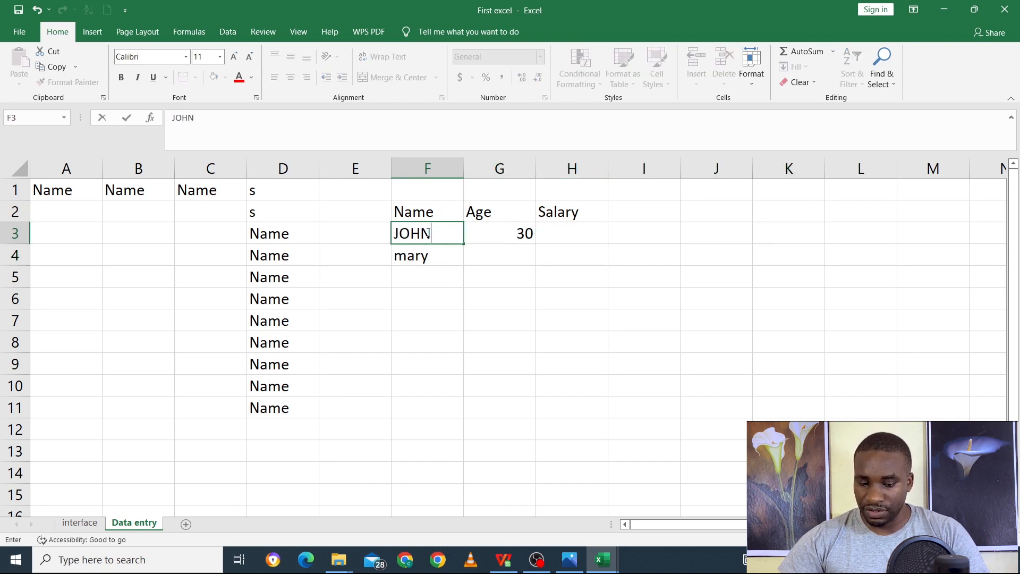
pyautogui.press('Tab')
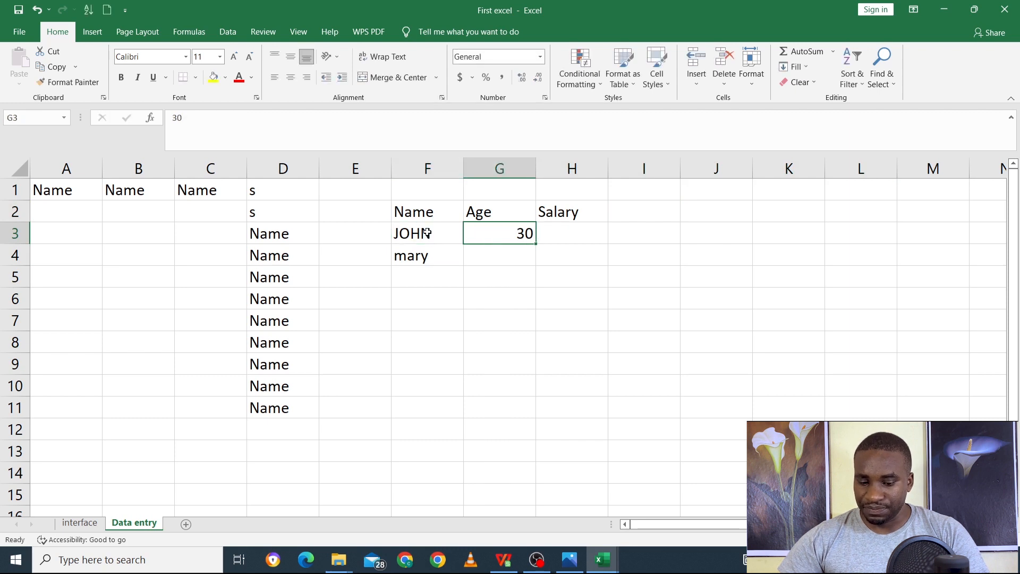
pyautogui.write('30')
pyautogui.press('Tab')
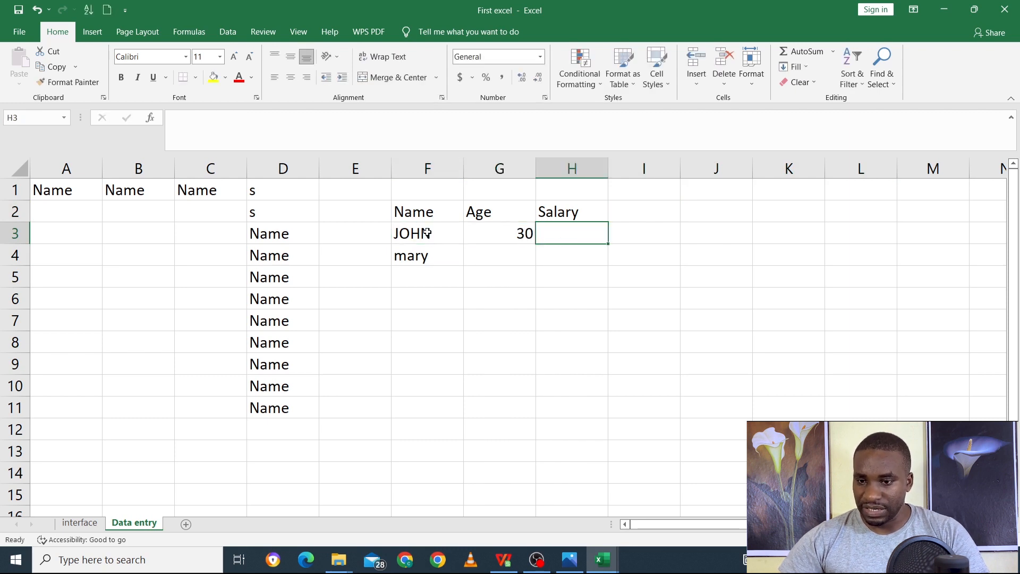
pyautogui.write('5000')
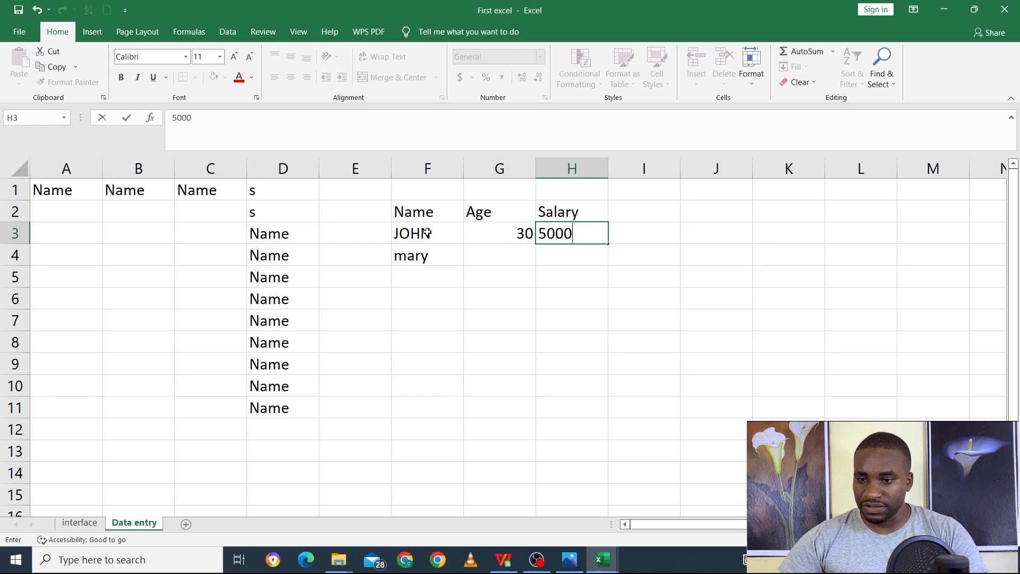
pyautogui.press('Return')
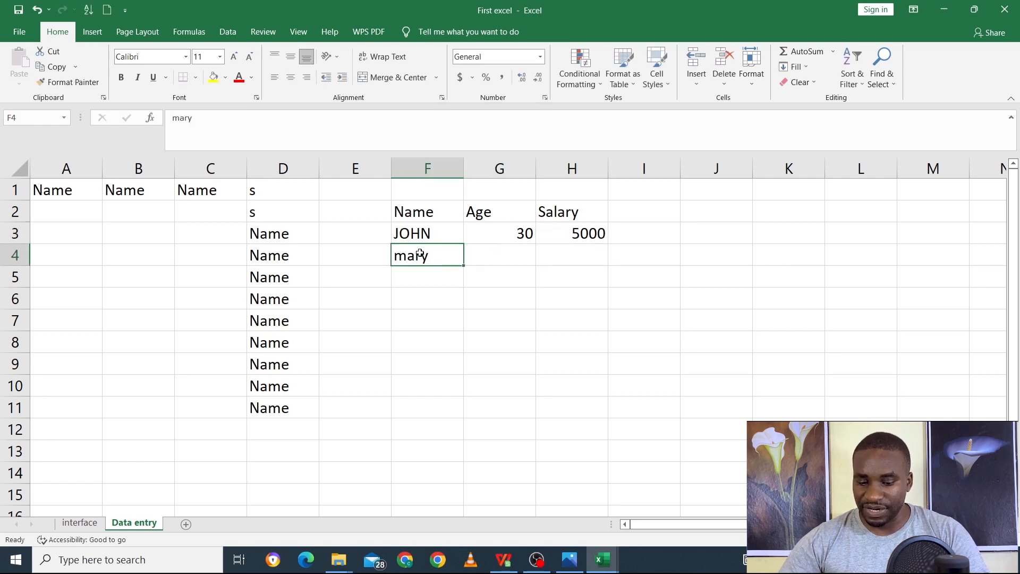
# Step: Complete row 4 by re-entering the second person's name with an initial capital, age 40 and salary 1000
pyautogui.write('mARY')
pyautogui.press('Tab')
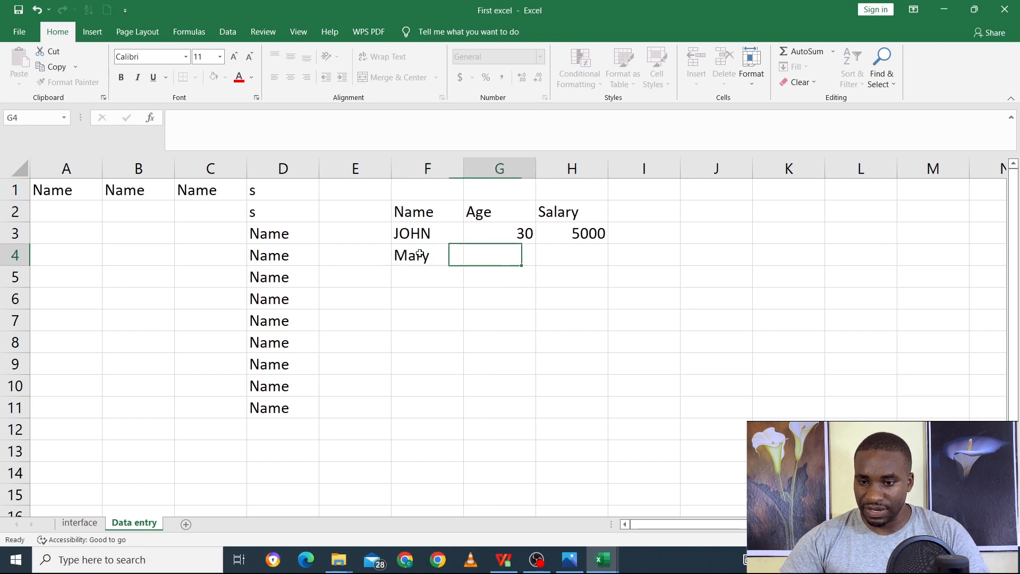
pyautogui.write('40')
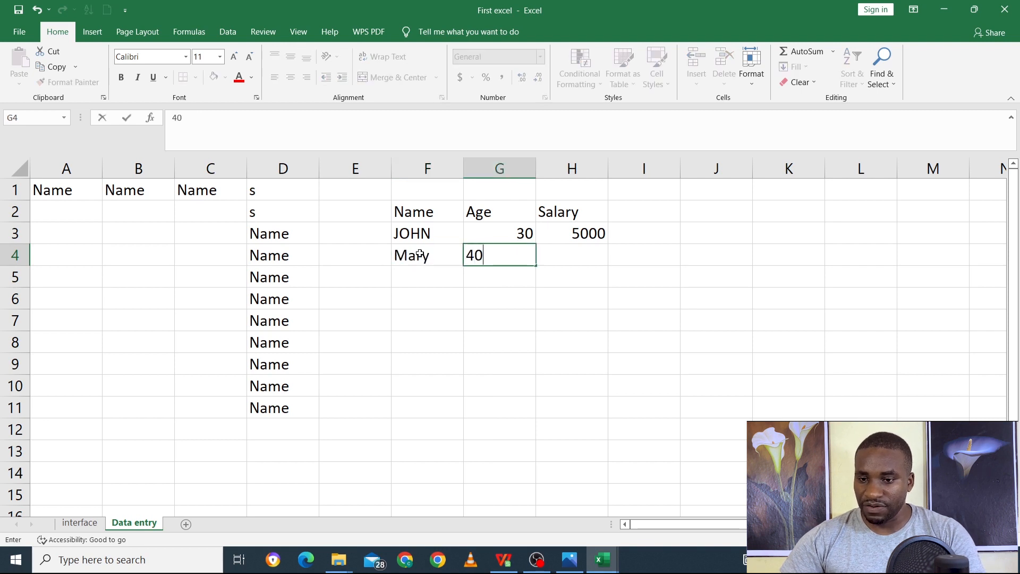
pyautogui.press('Tab')
pyautogui.write('1000')
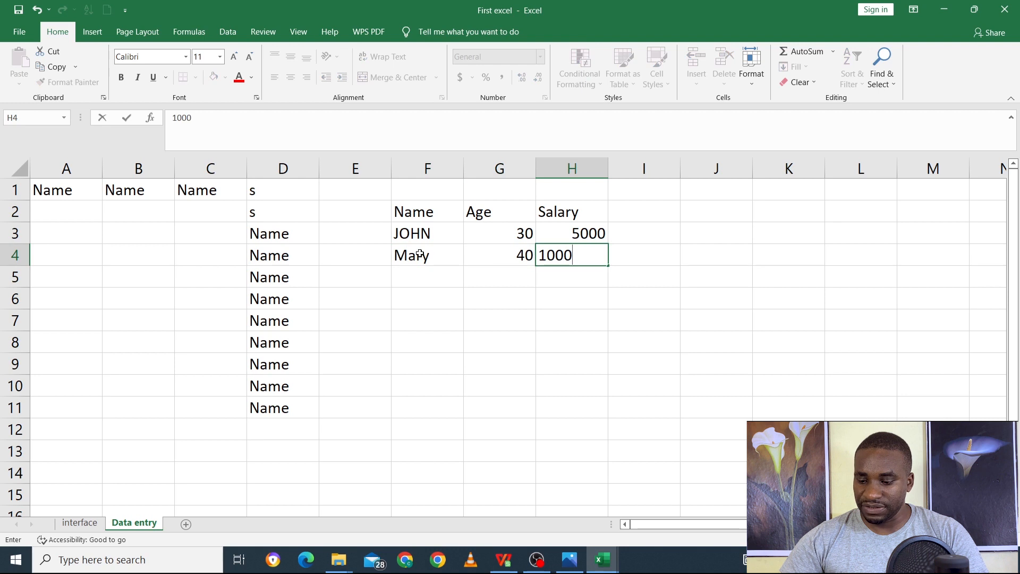
pyautogui.press('Return')
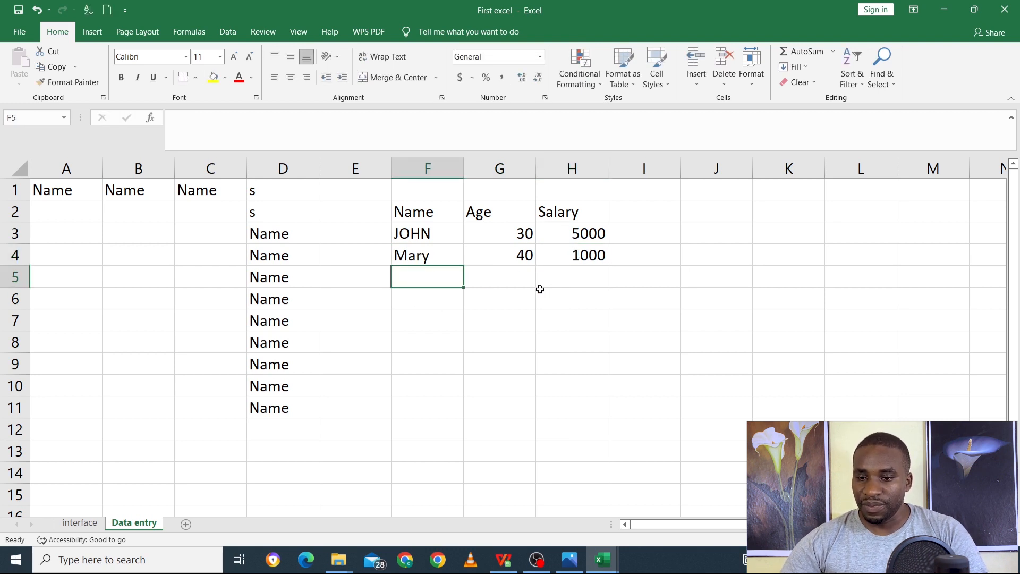
# Step: Add a third person in row 5 with a sample first name in F5, age 60 and salary 3000
pyautogui.write('Peter')
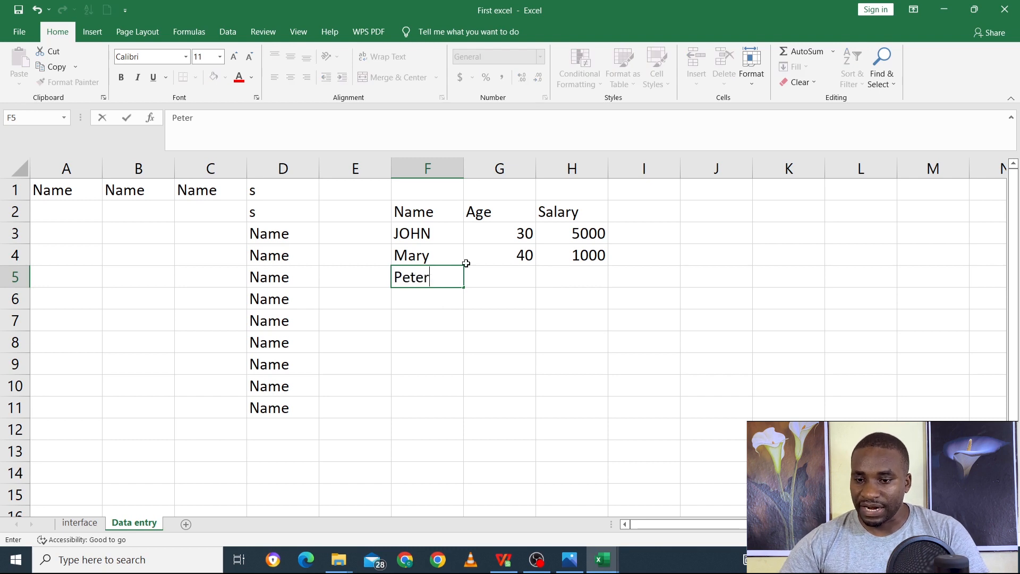
pyautogui.click(518, 278)
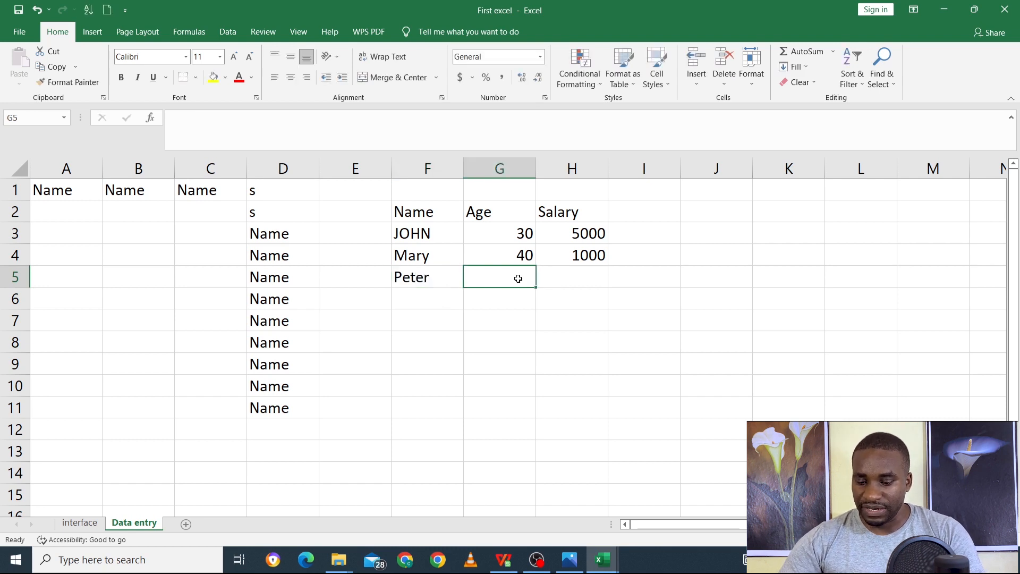
pyautogui.write('60')
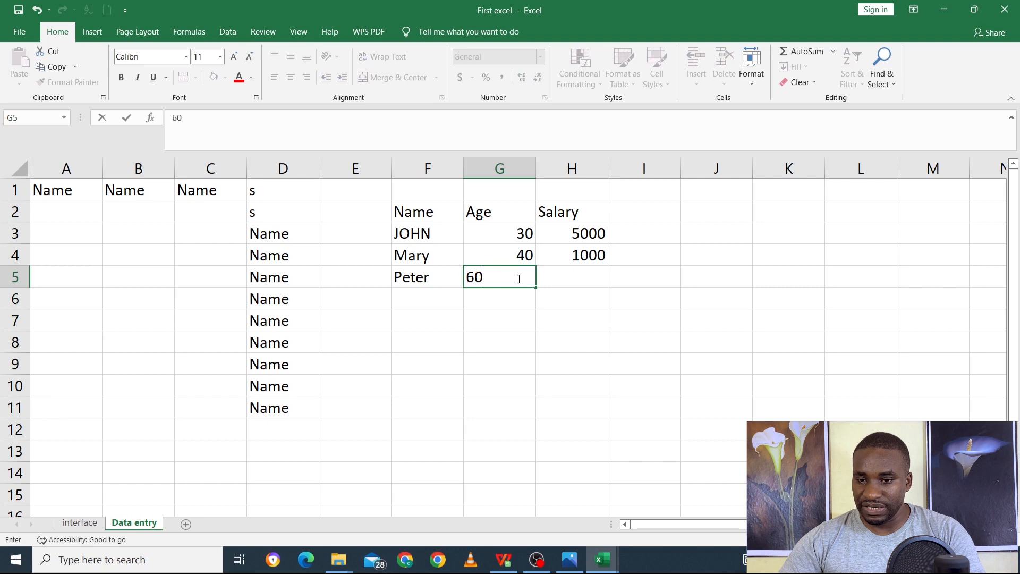
pyautogui.click(569, 276)
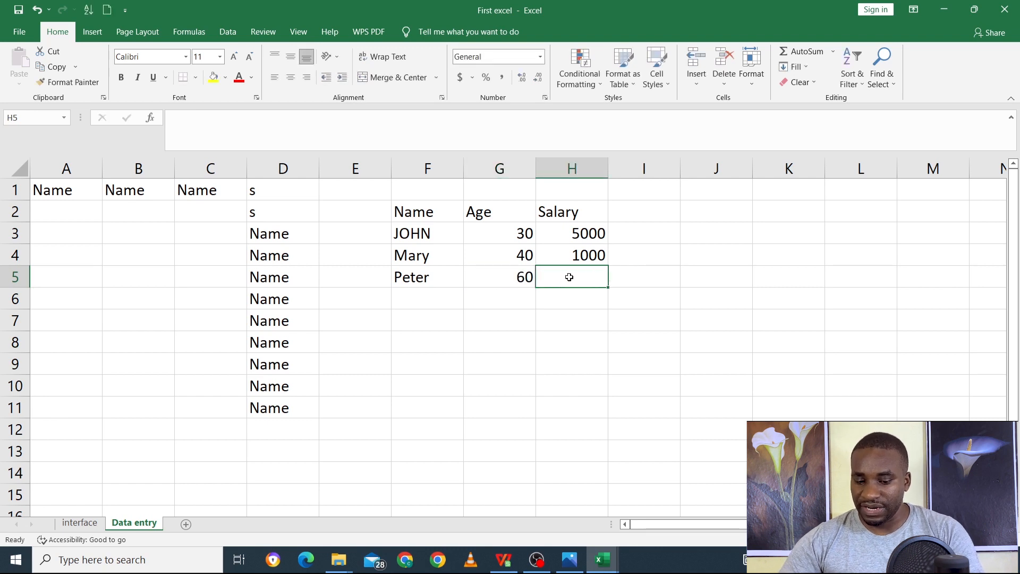
pyautogui.write('3000')
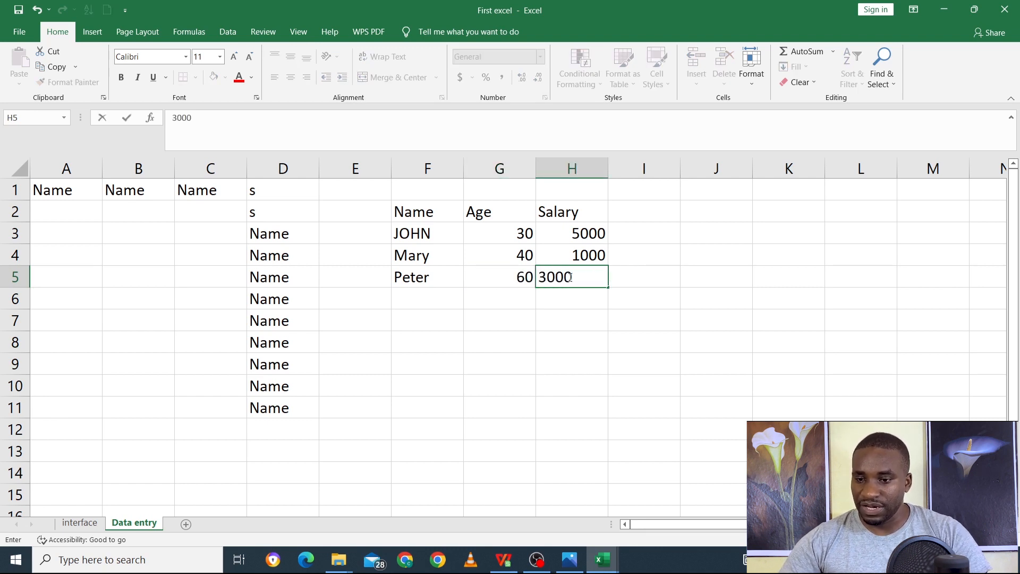
pyautogui.press('Return')
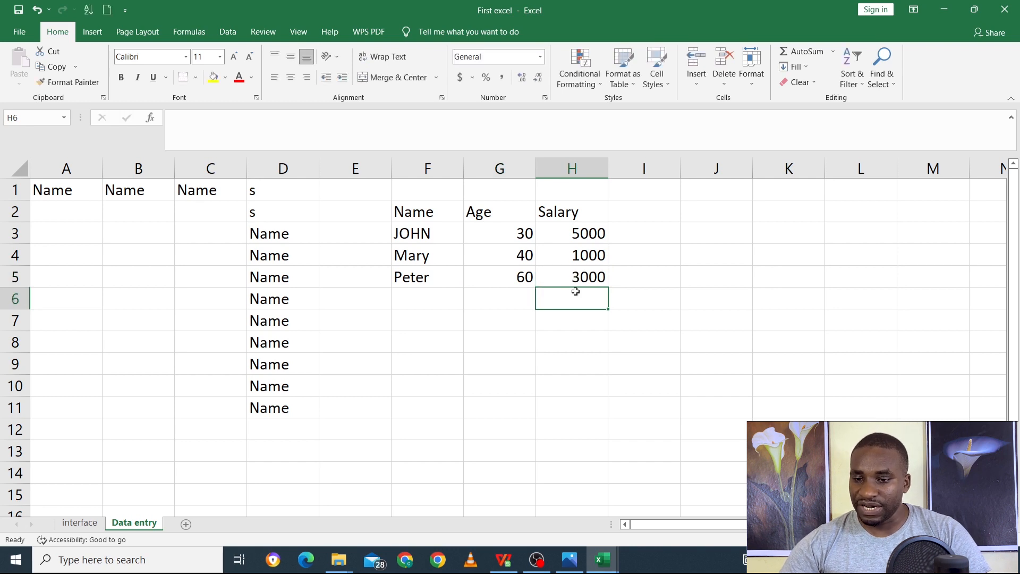
# Step: Highlight the table and each person's record in rows 3 to 5 to examine how the data is laid out in rows
pyautogui.moveTo(426, 277); pyautogui.dragTo(973, 268)
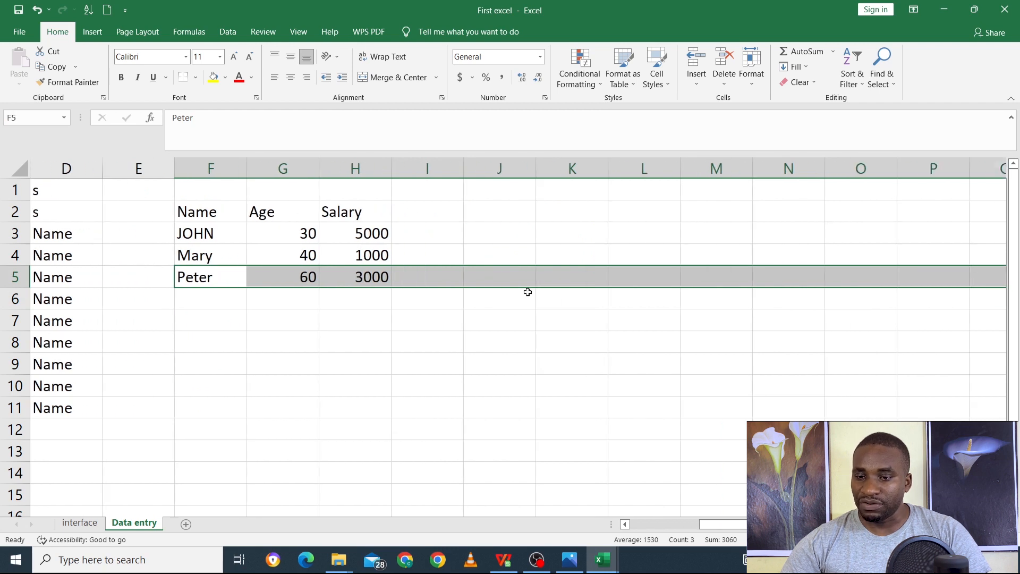
pyautogui.click(584, 291)
pyautogui.moveTo(686, 290); pyautogui.dragTo(809, 291)
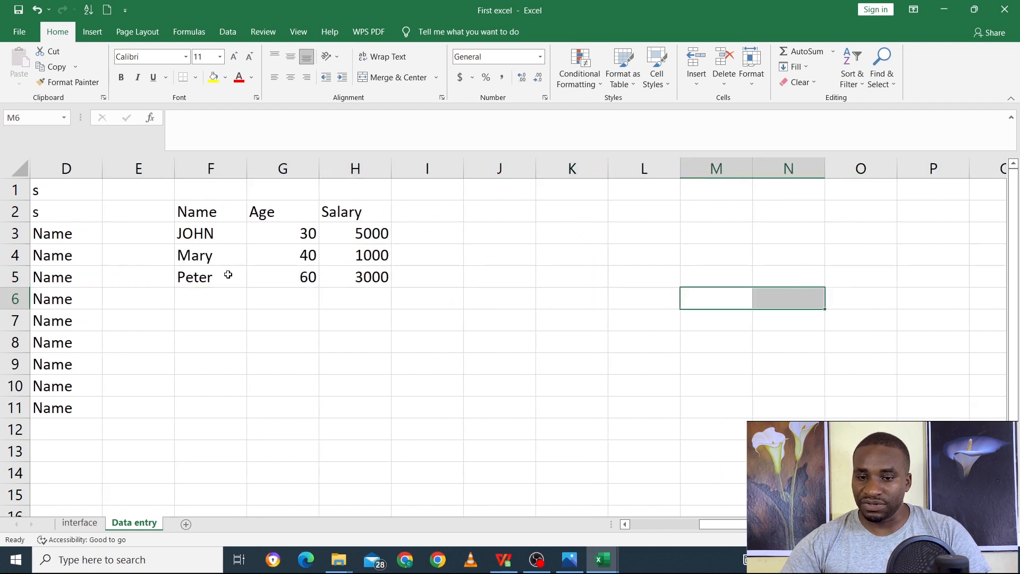
pyautogui.click(202, 232)
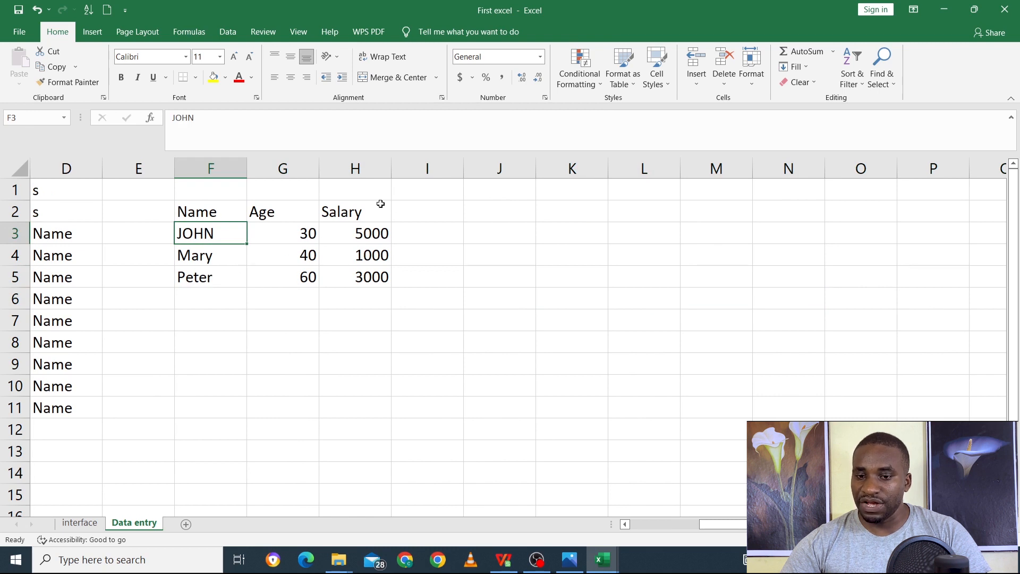
pyautogui.click(345, 279)
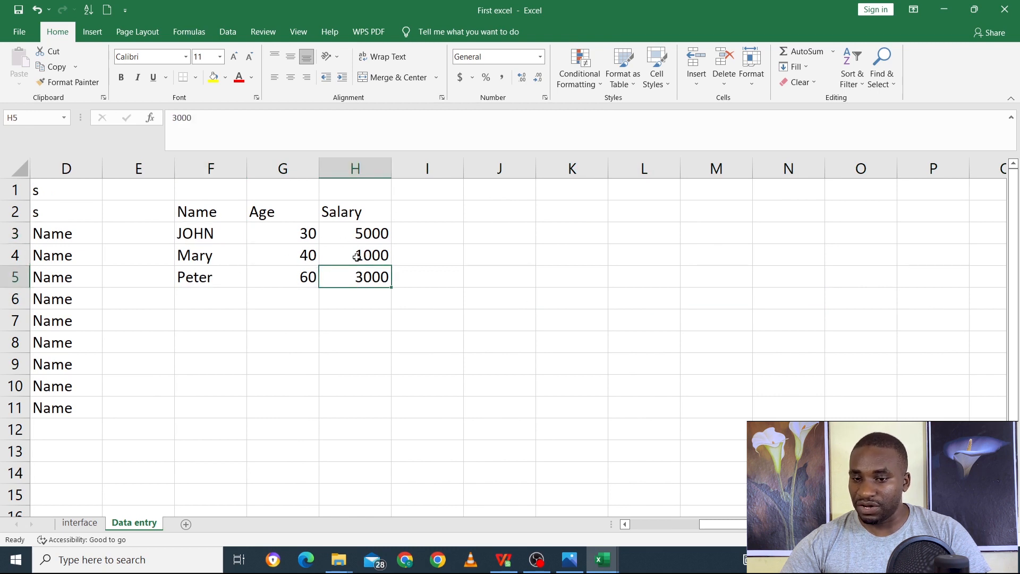
pyautogui.moveTo(209, 210); pyautogui.dragTo(978, 384)
pyautogui.moveTo(208, 212); pyautogui.dragTo(932, 229)
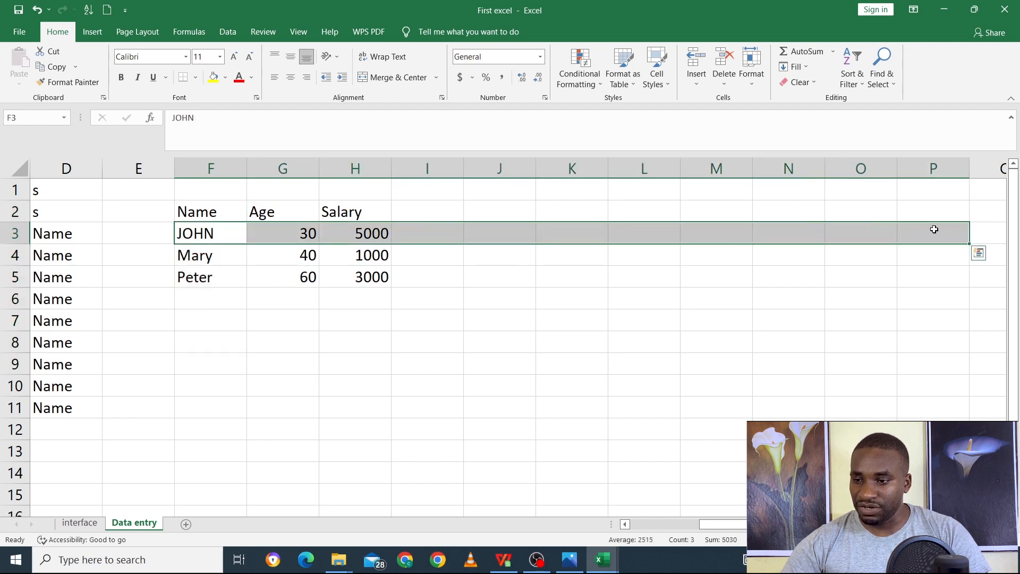
pyautogui.click(932, 229)
pyautogui.moveTo(230, 262); pyautogui.dragTo(869, 249)
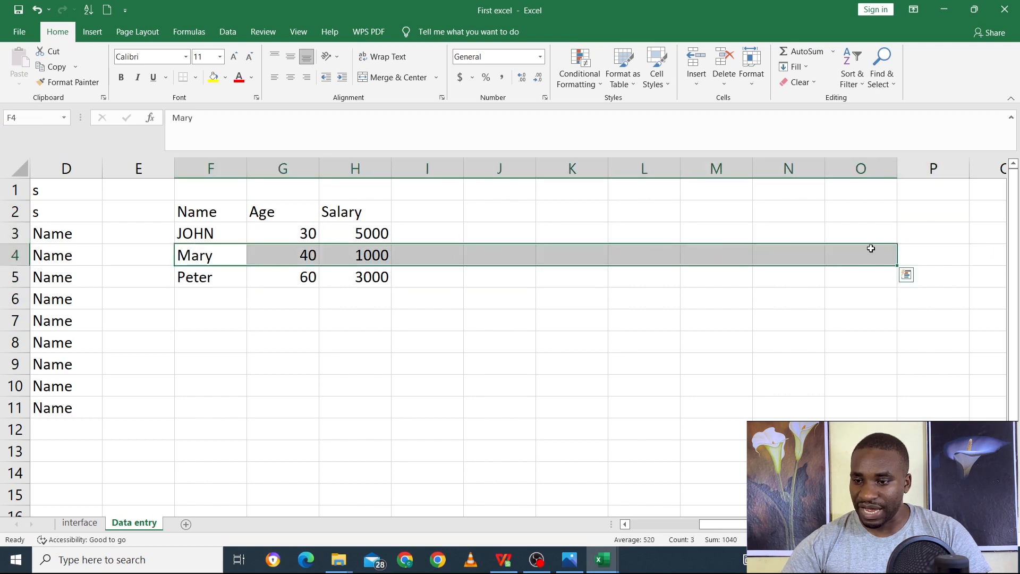
pyautogui.click(197, 275)
pyautogui.moveTo(197, 275); pyautogui.dragTo(769, 291)
pyautogui.click(427, 363)
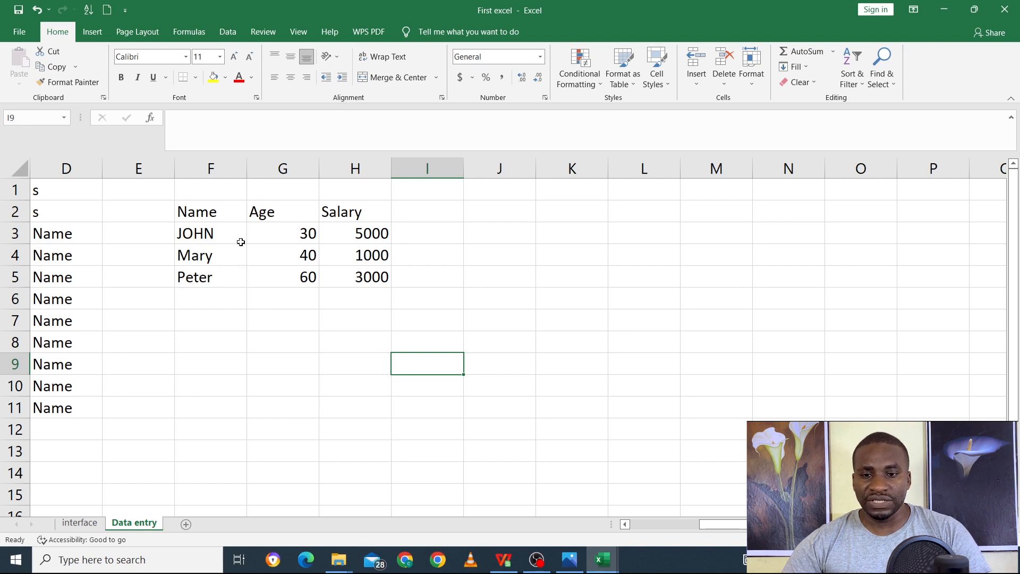
# Step: Autofit the widths of columns F to H to their contents and deselect the columns
pyautogui.moveTo(244, 167)
pyautogui.mouseDown()
pyautogui.moveTo(206, 169)
pyautogui.moveTo(246, 171)
pyautogui.mouseUp()
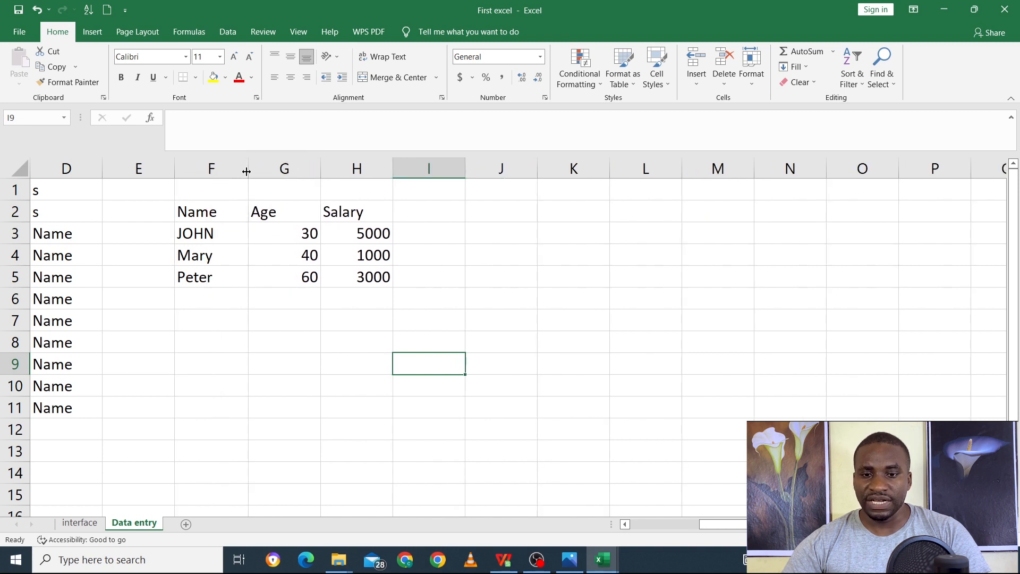
pyautogui.moveTo(203, 170); pyautogui.dragTo(387, 171)
pyautogui.doubleClick(392, 163)
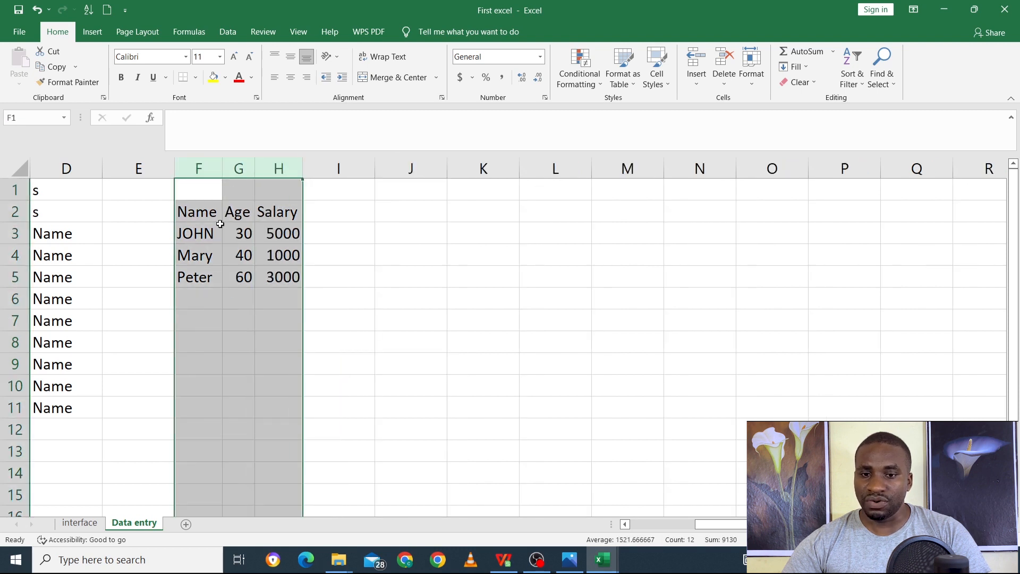
pyautogui.click(259, 340)
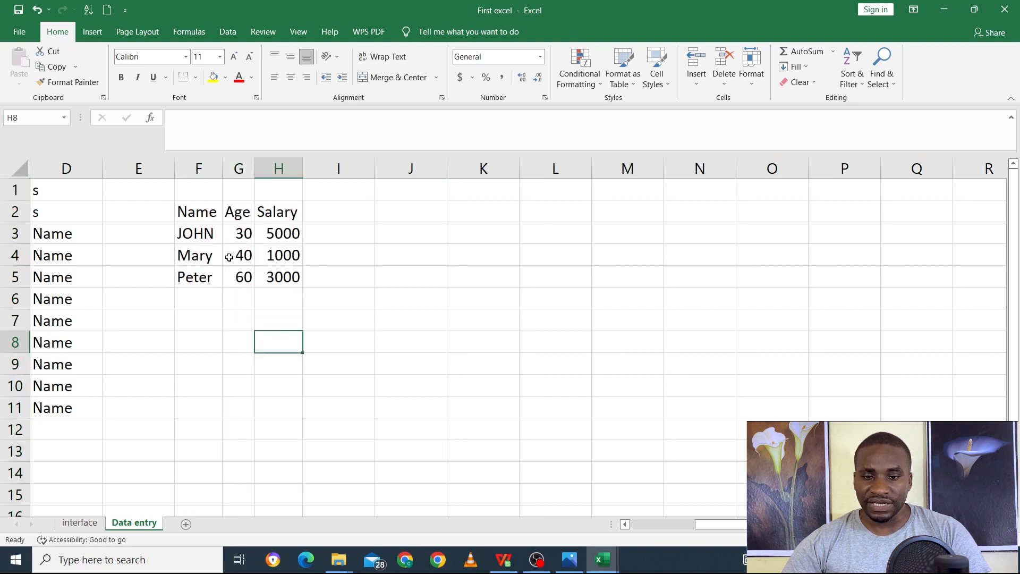
# Step: Insert a blank column before the "Age" column, between the names and the ages
pyautogui.click(235, 168)
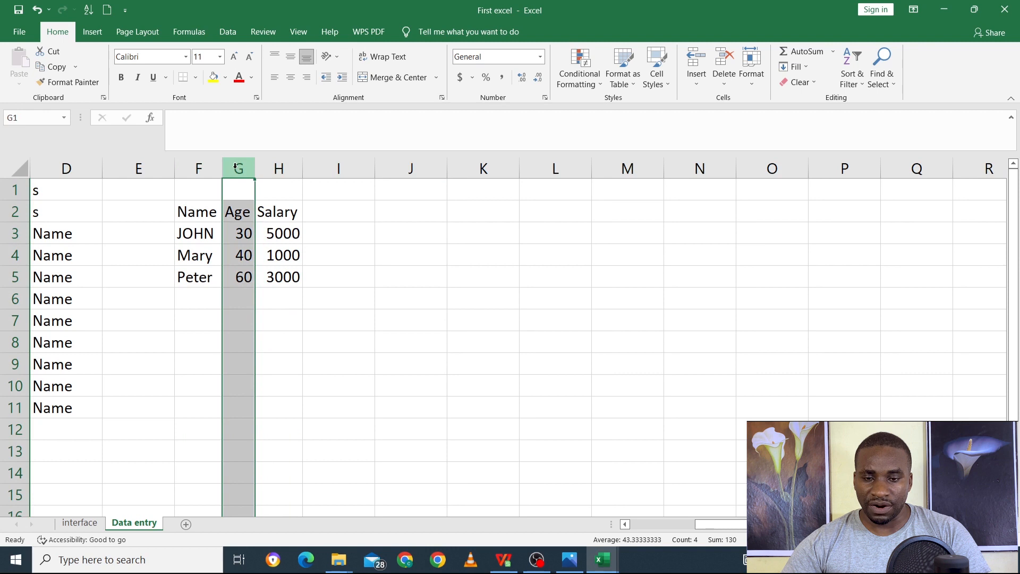
pyautogui.rightClick(236, 168)
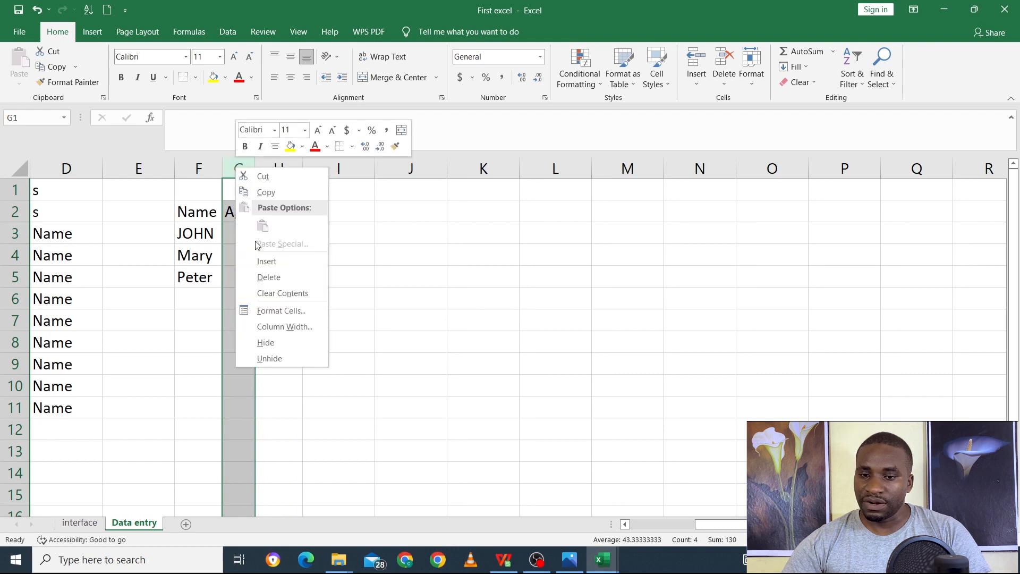
pyautogui.click(266, 260)
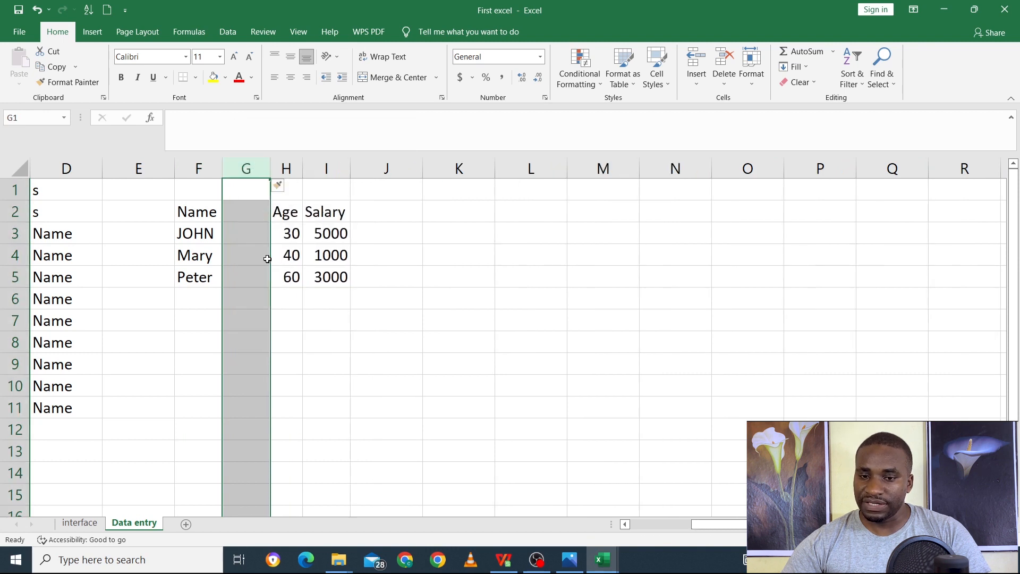
# Step: Enter the header "School" in cell G2 of the new blank column between the names and ages
pyautogui.rightClick(251, 165)
pyautogui.click(201, 259)
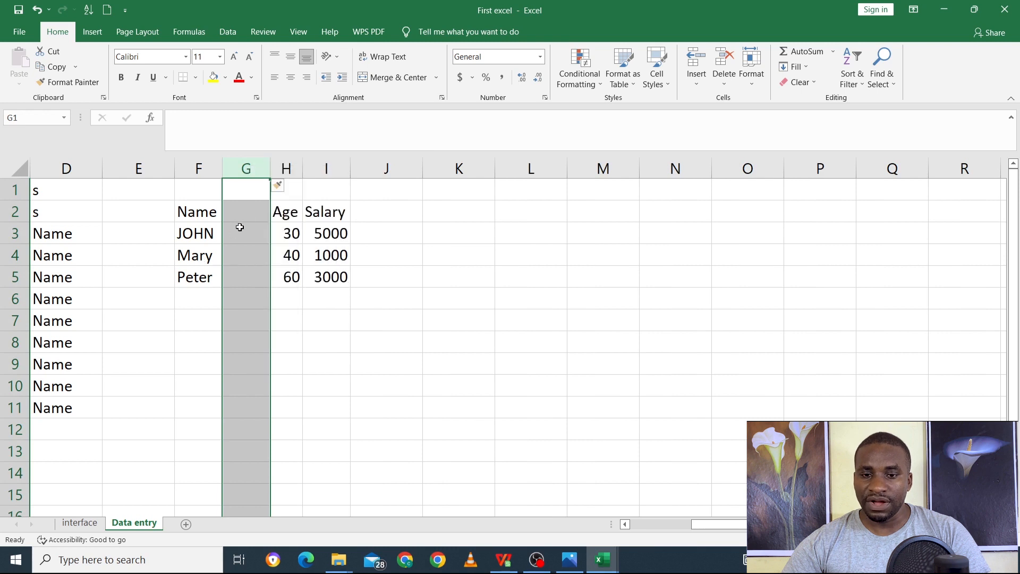
pyautogui.click(248, 211)
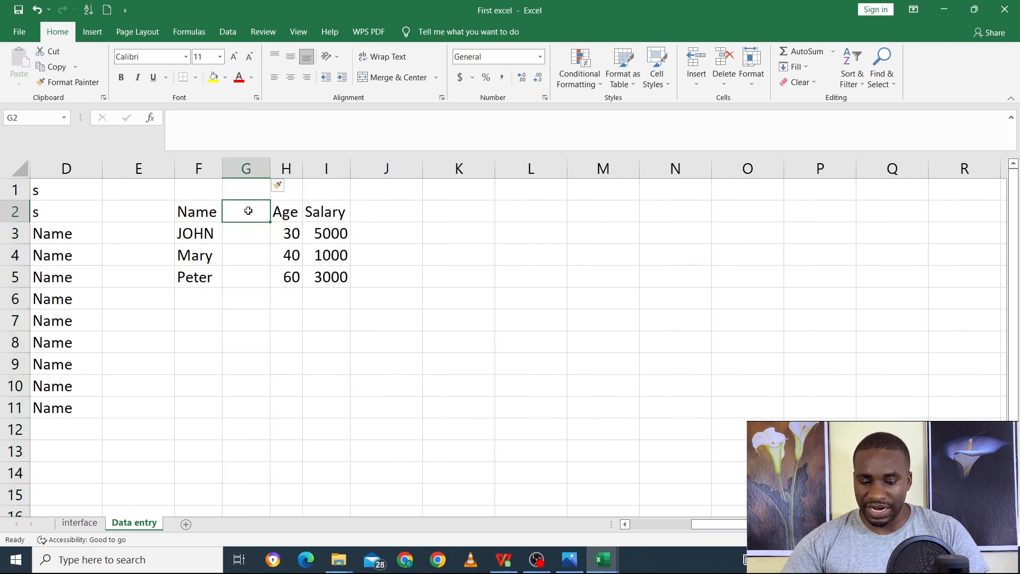
pyautogui.write('Scho')
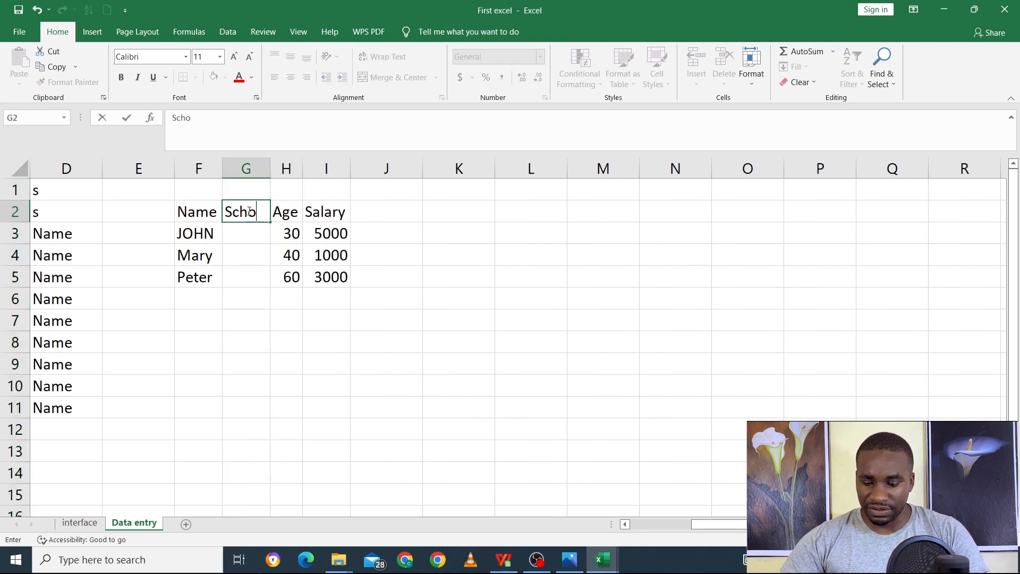
pyautogui.write('ol')
pyautogui.click(254, 260)
pyautogui.click(246, 239)
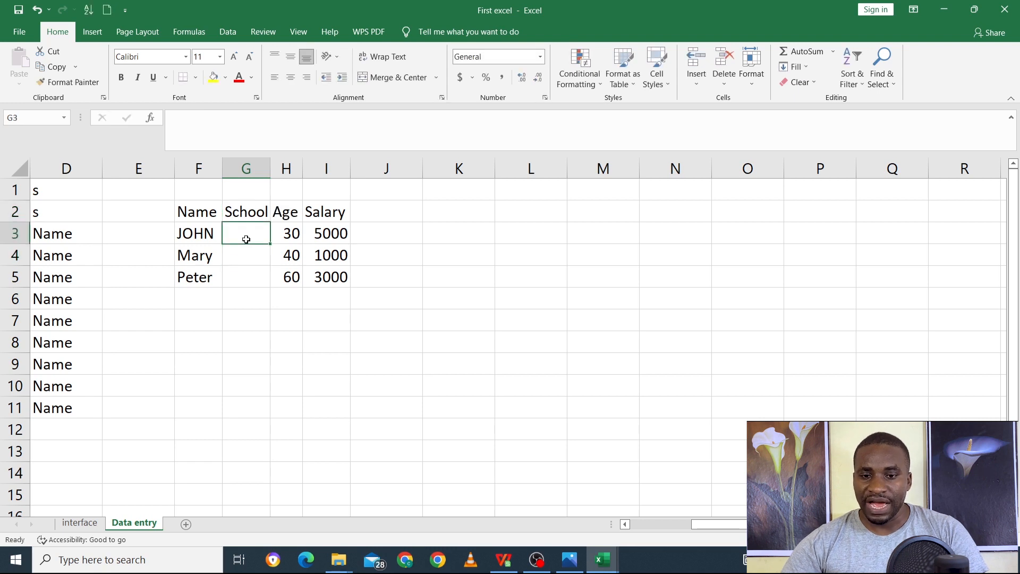
# Step: Insert a blank row above row 4 and enter a sample first name in F4
pyautogui.click(15, 255)
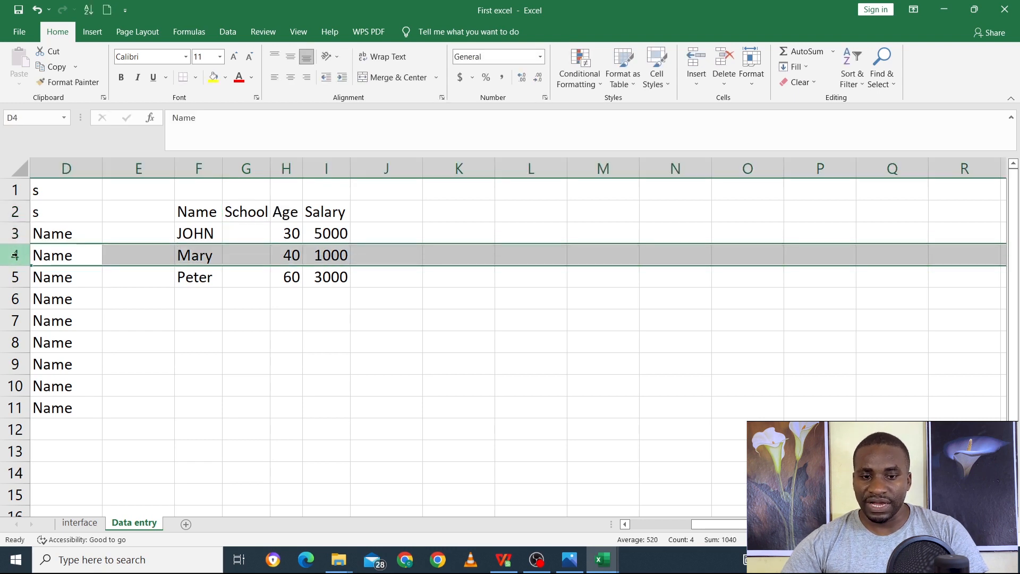
pyautogui.rightClick(15, 255)
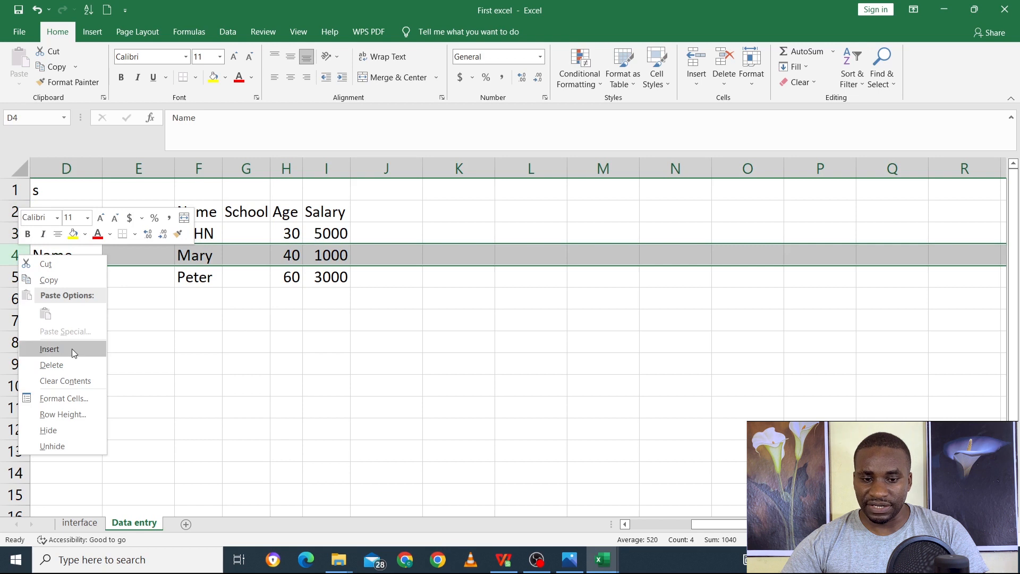
pyautogui.click(49, 348)
pyautogui.click(205, 255)
pyautogui.write('James')
pyautogui.press('Return')
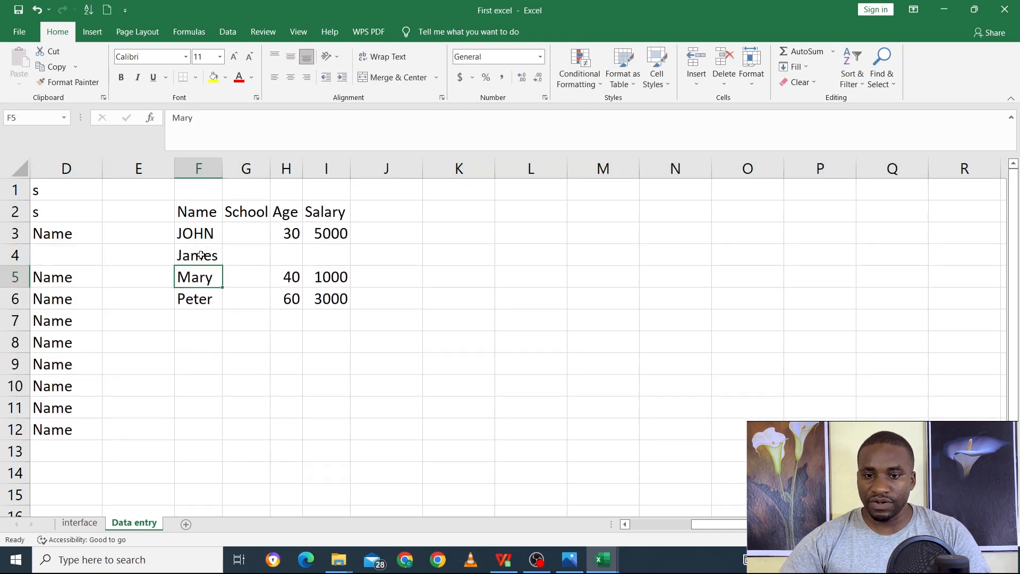
# Step: Complete the new person's record in row 4 with age 20 in H4 and salary 9000 in I4
pyautogui.click(299, 258)
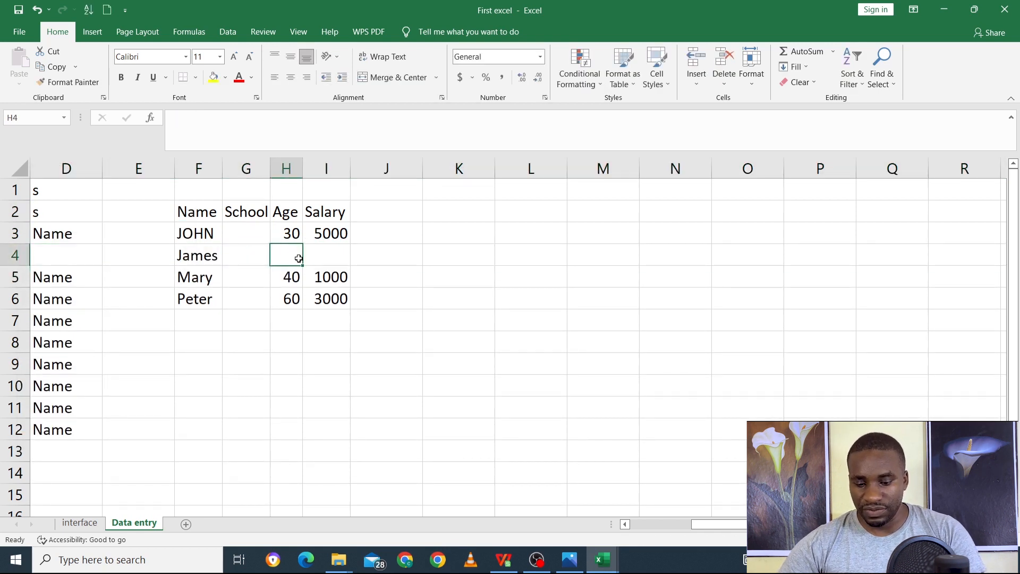
pyautogui.write('20')
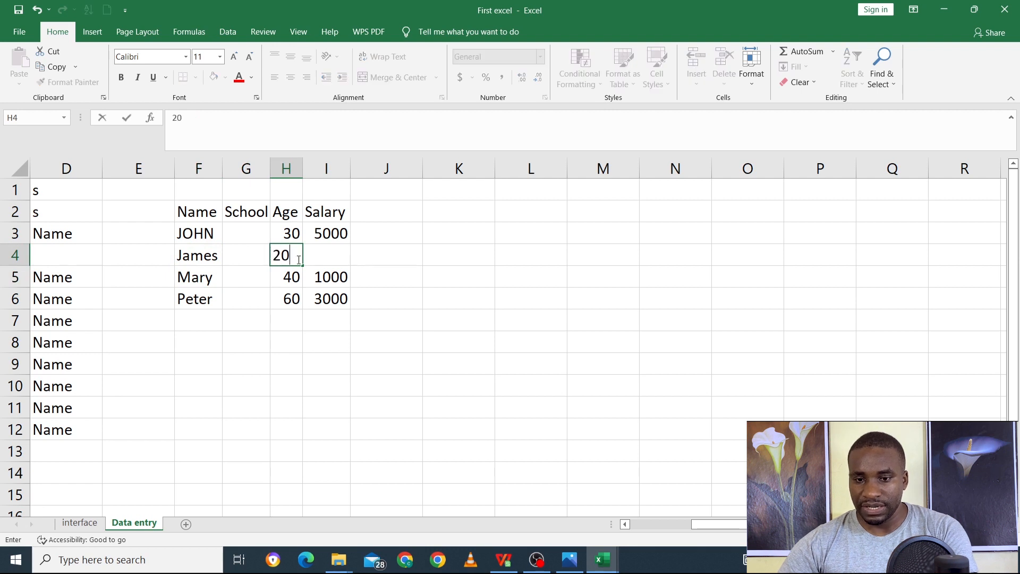
pyautogui.moveTo(318, 301); pyautogui.dragTo(318, 313)
pyautogui.click(333, 250)
pyautogui.write('9000')
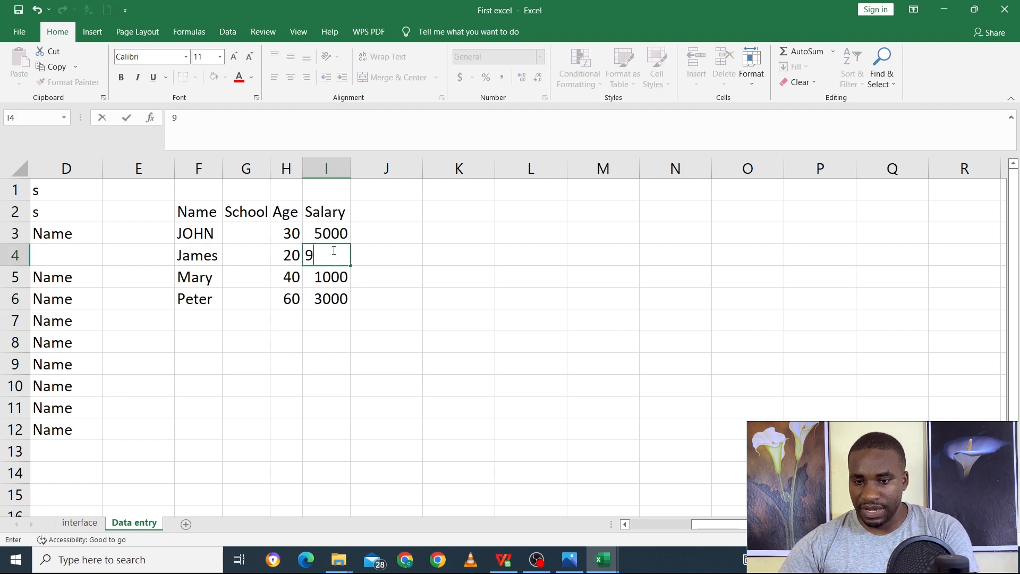
pyautogui.click(334, 368)
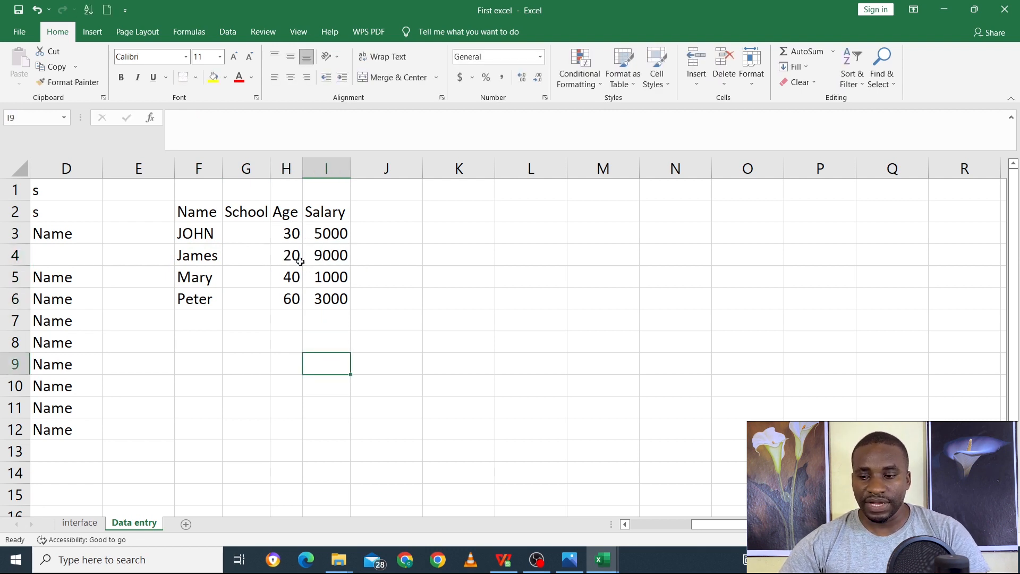
pyautogui.click(250, 319)
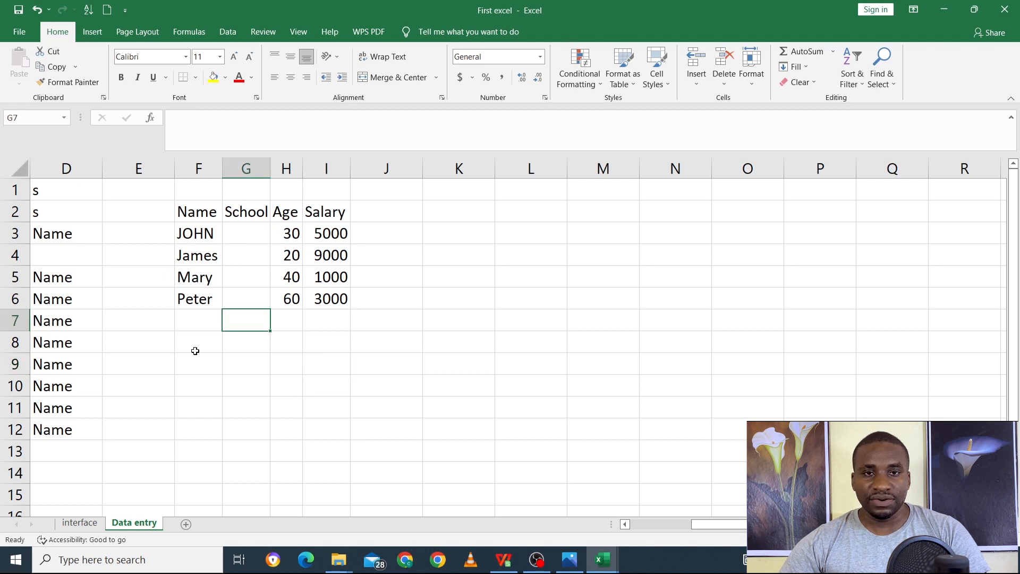
pyautogui.click(195, 350)
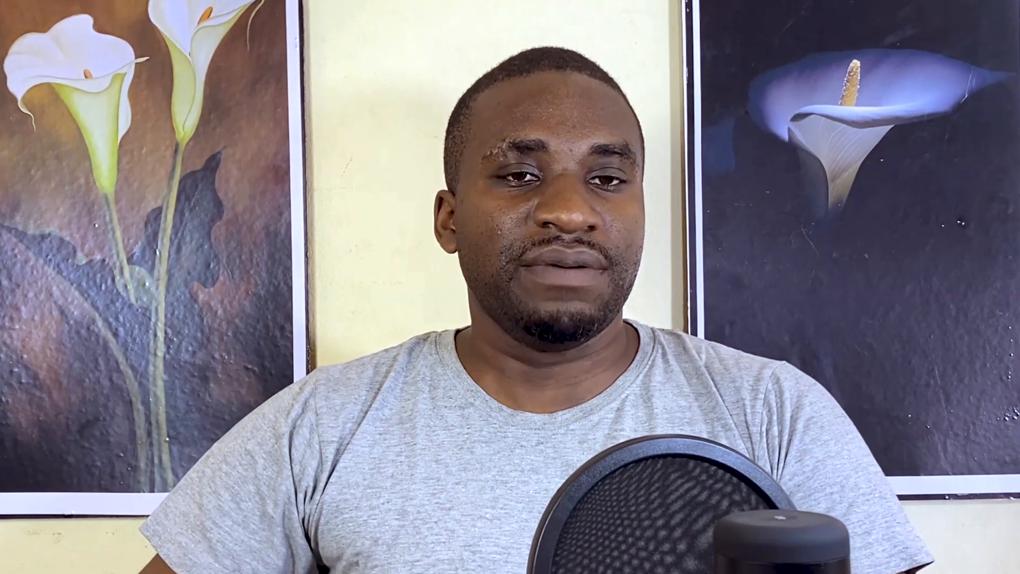